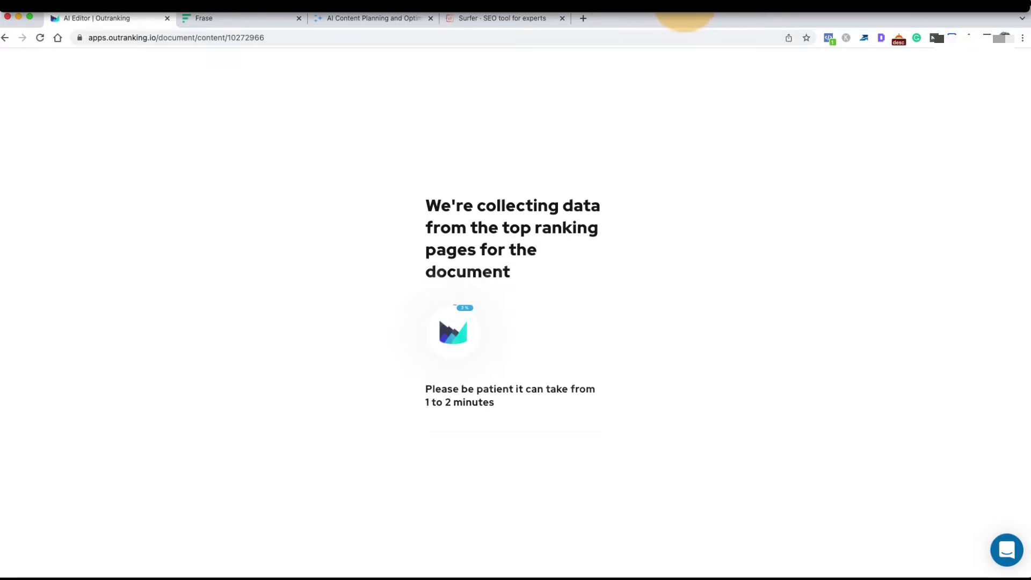
pyautogui.click(685, 15)
pyautogui.click(692, 27)
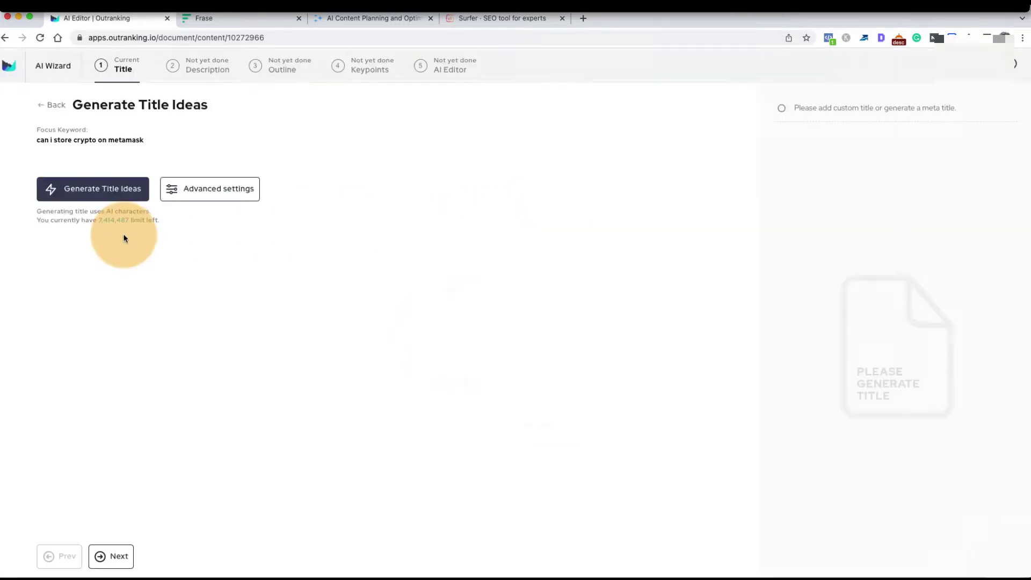
# Step: Generate title ideas, choose "Can I store crypto currencies on Metamask?" as the title, and proceed to the description stage
pyautogui.click(120, 186)
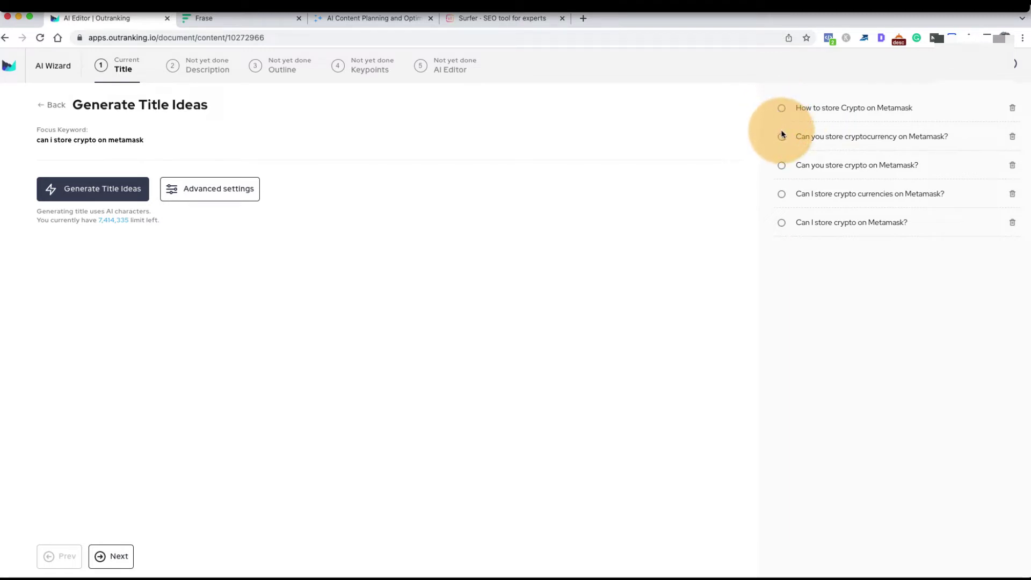
pyautogui.click(781, 194)
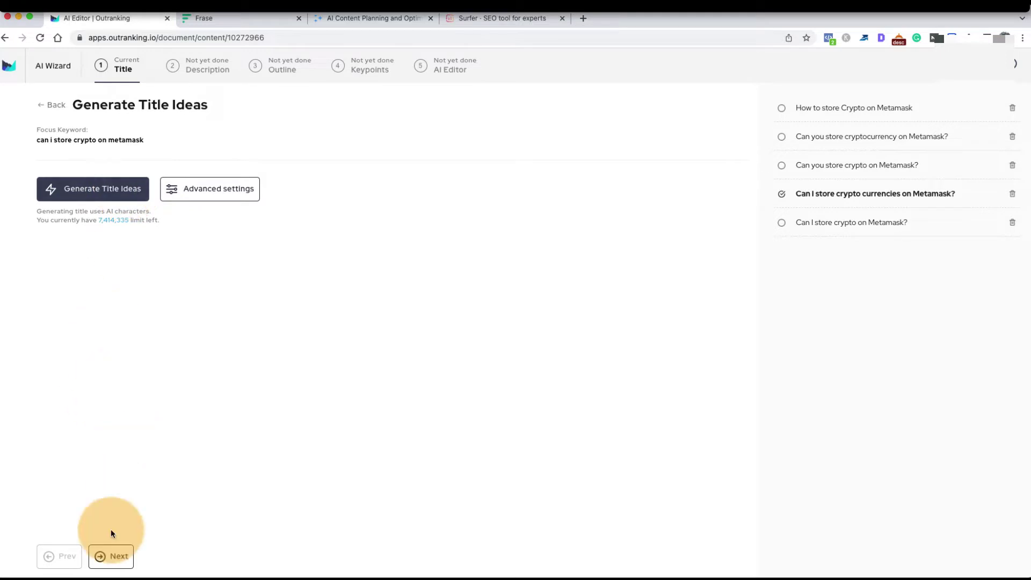
pyautogui.click(112, 559)
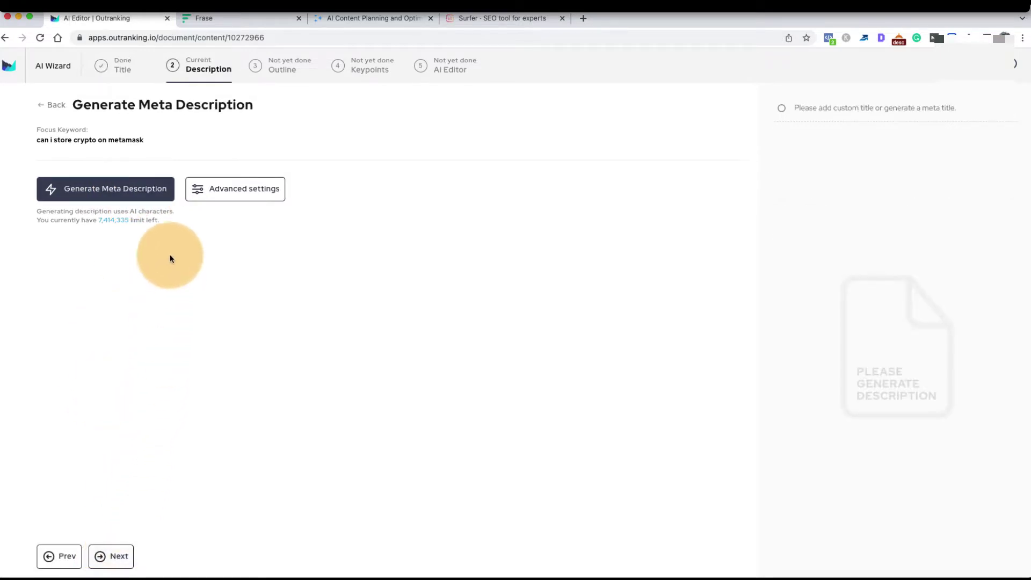
# Step: Generate meta descriptions, choose the one describing Metamask as a browser extension, and proceed to the outline stage
pyautogui.click(163, 194)
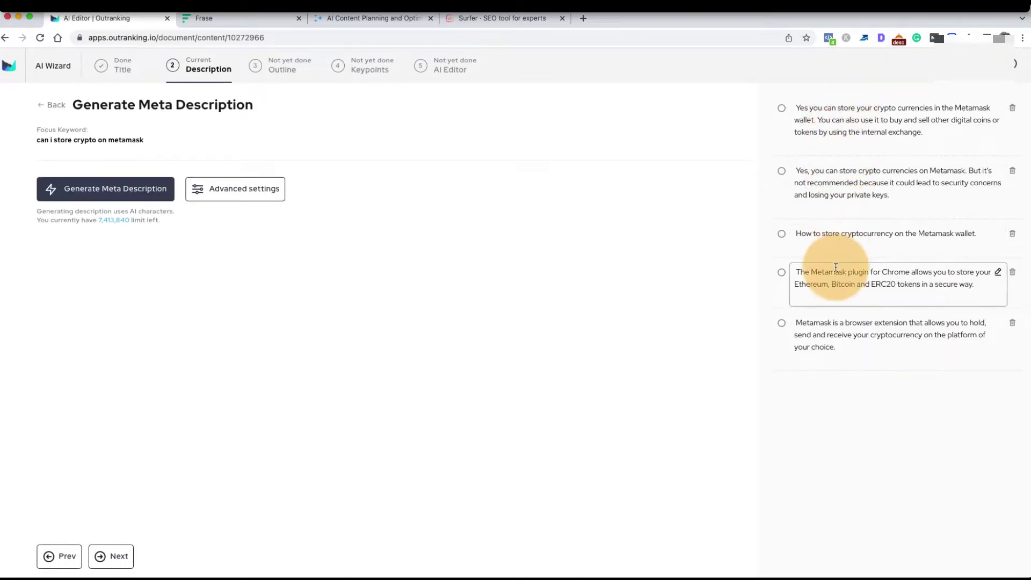
pyautogui.click(769, 327)
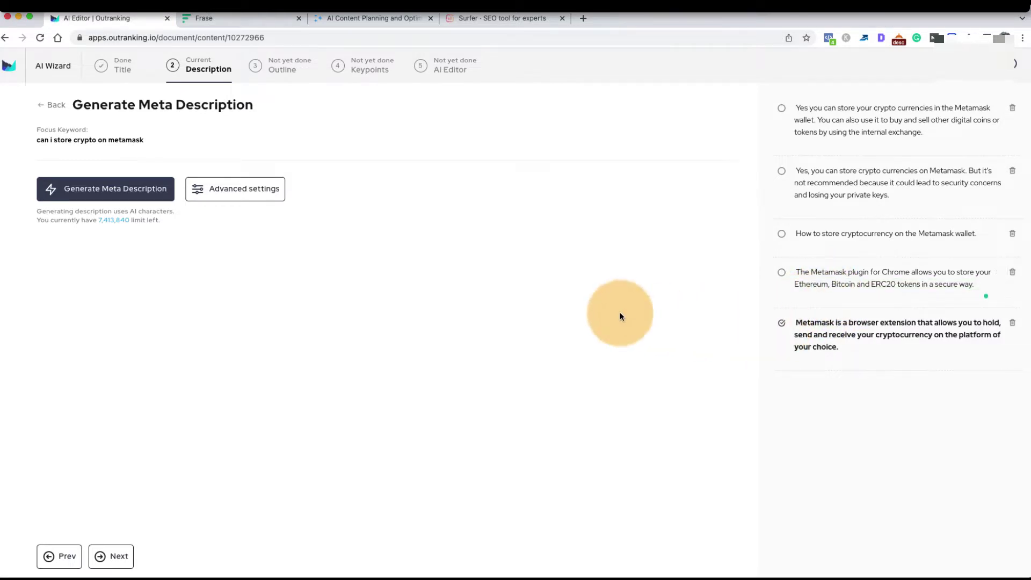
pyautogui.click(111, 556)
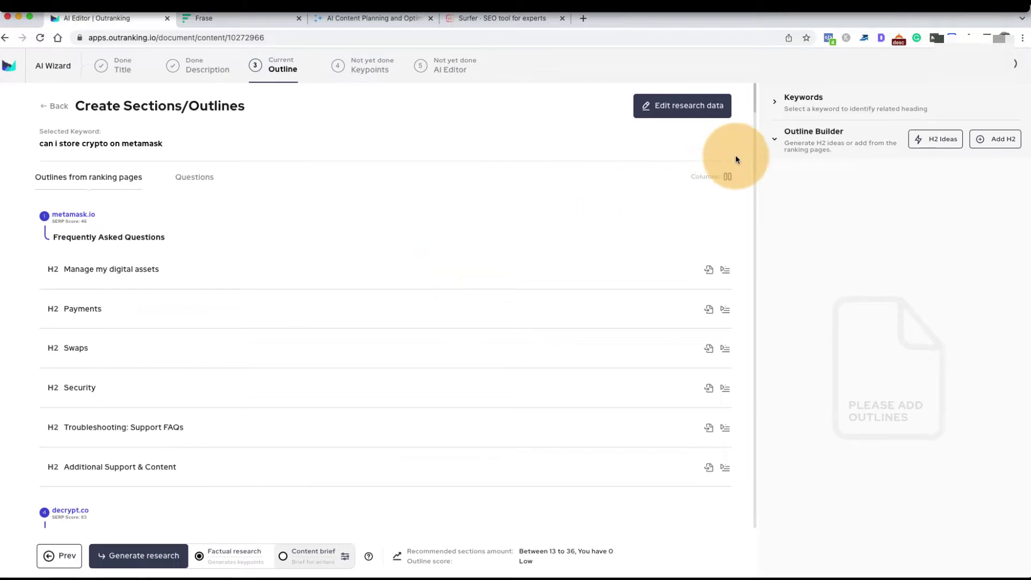
# Step: Generate H2 ideas for the outline and delete the "What is MetaMask?" heading from it
pyautogui.click(935, 139)
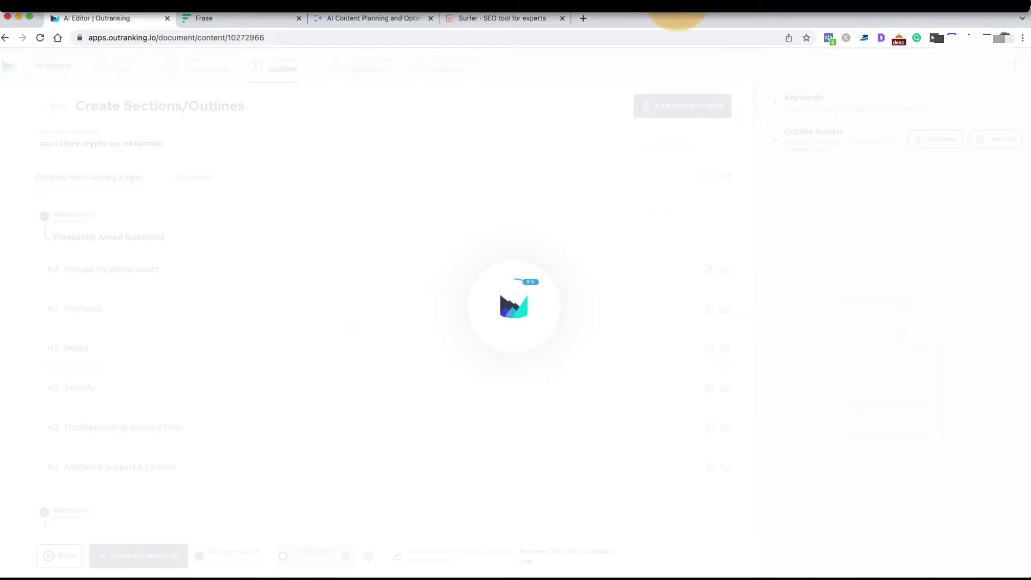
pyautogui.click(693, 6)
pyautogui.click(680, 30)
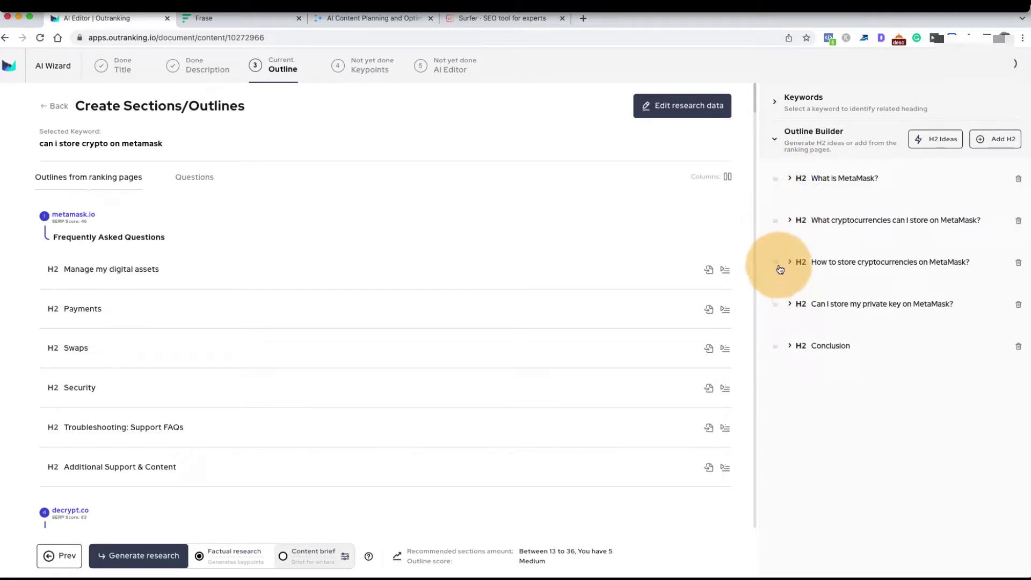
pyautogui.moveTo(780, 268); pyautogui.dragTo(788, 240)
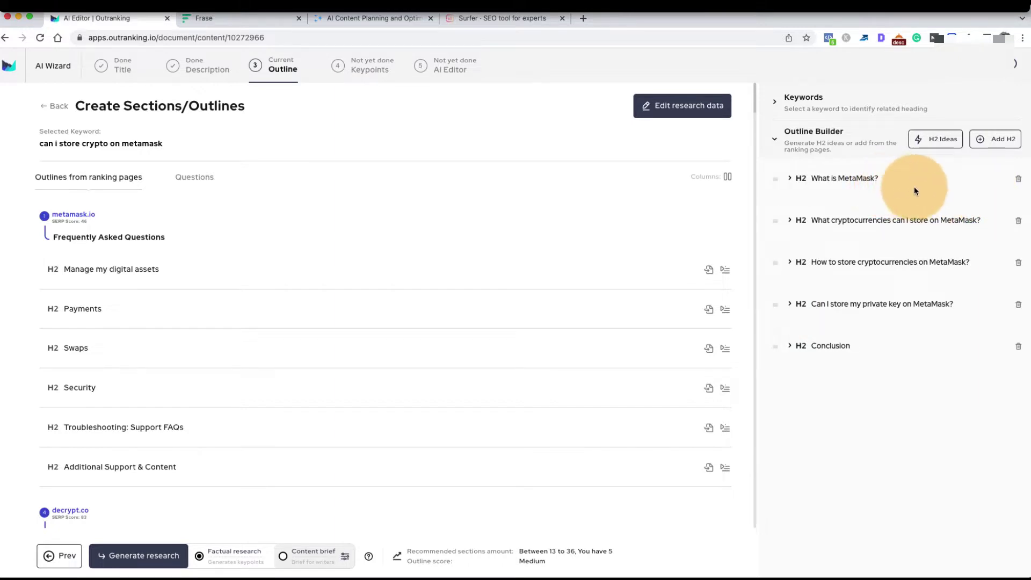
pyautogui.click(1019, 178)
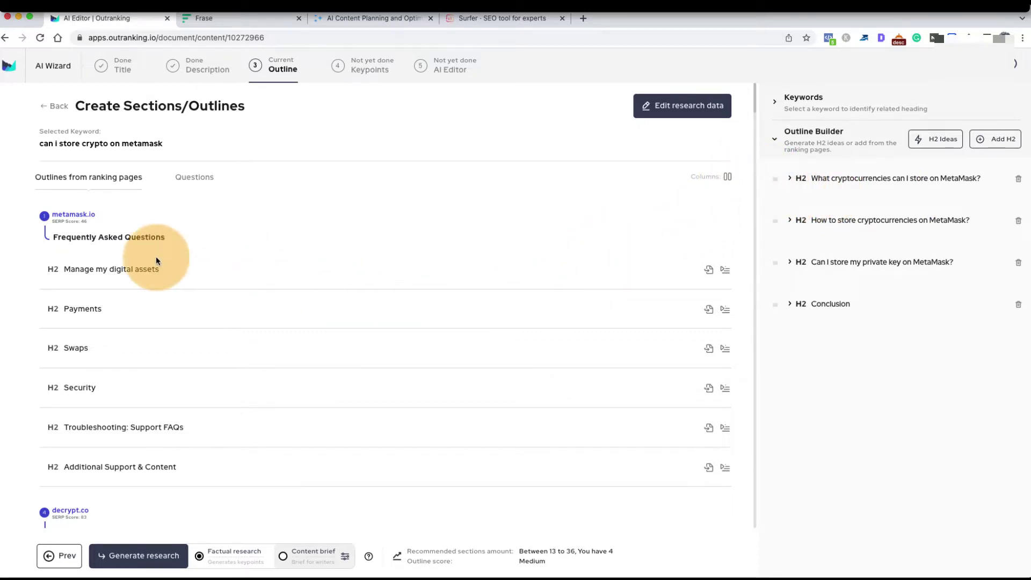
# Step: Review the headings of the ranking pages from metamask.io down to metamask.zendesk.com for usable outline sections
pyautogui.scroll(-1, 151, 262)
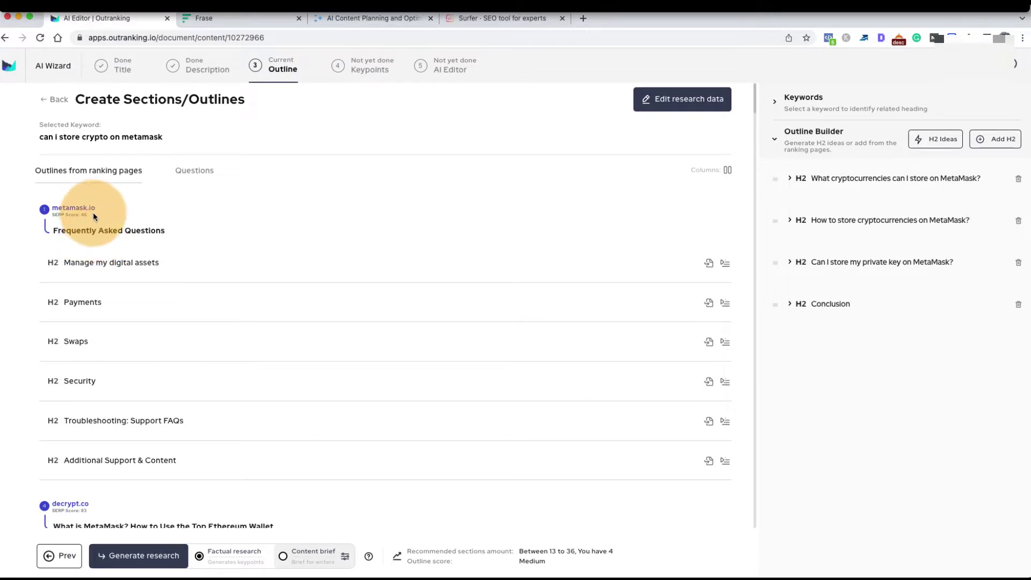
pyautogui.scroll(-1, 163, 269)
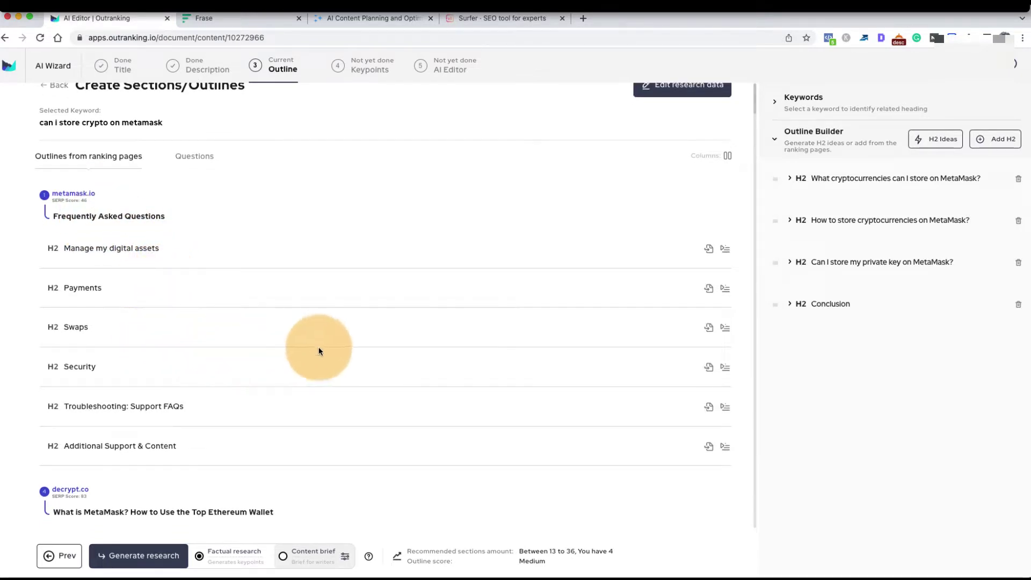
pyautogui.scroll(-1, 322, 348)
pyautogui.scroll(-4, 325, 350)
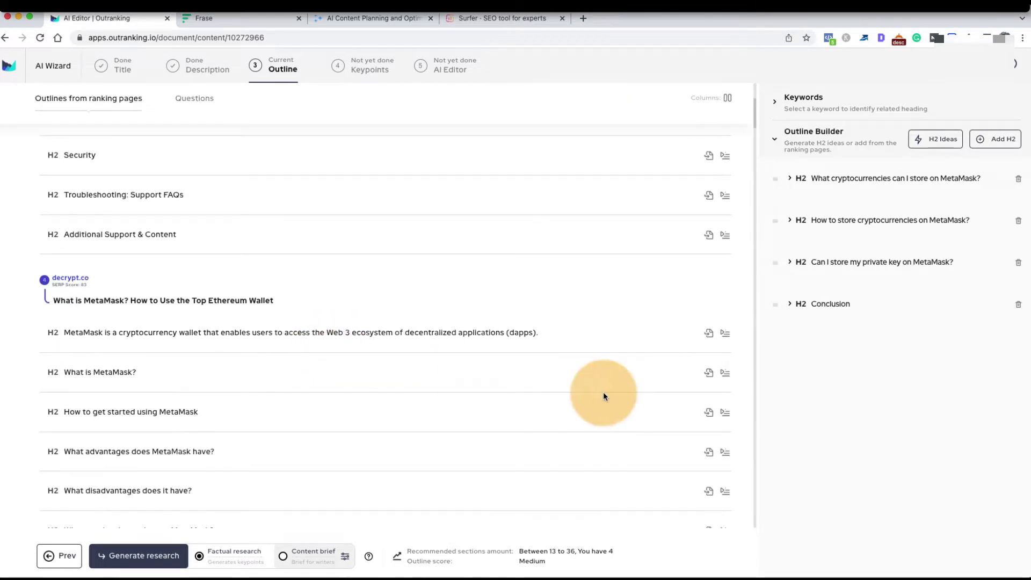
pyautogui.scroll(-1, 560, 369)
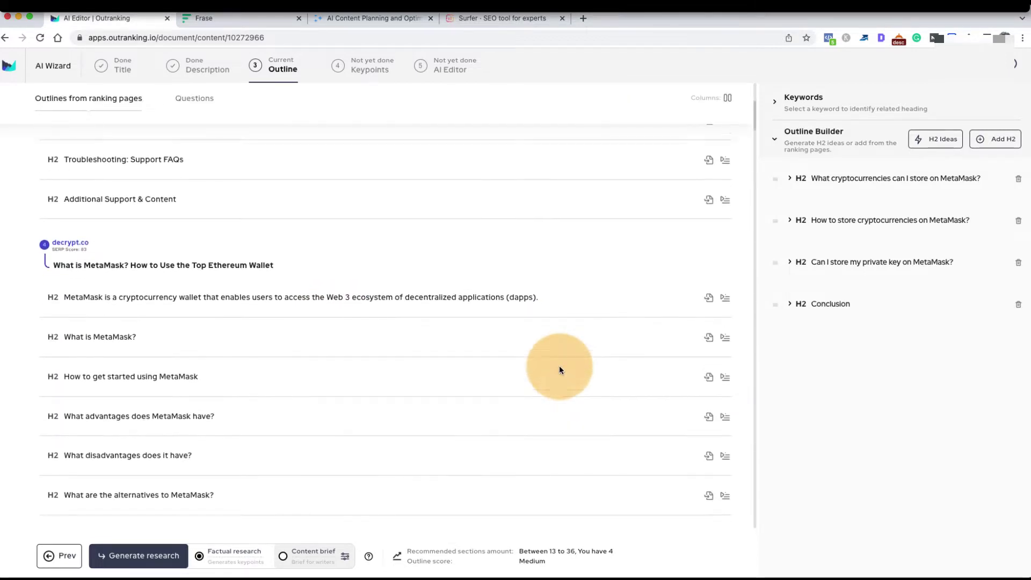
pyautogui.scroll(-3, 560, 370)
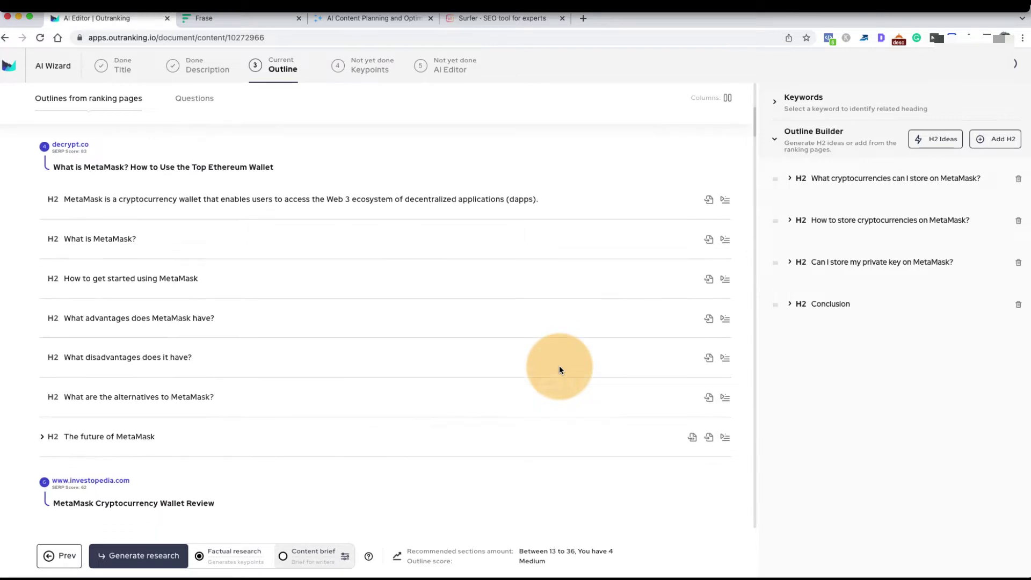
pyautogui.scroll(-6, 560, 370)
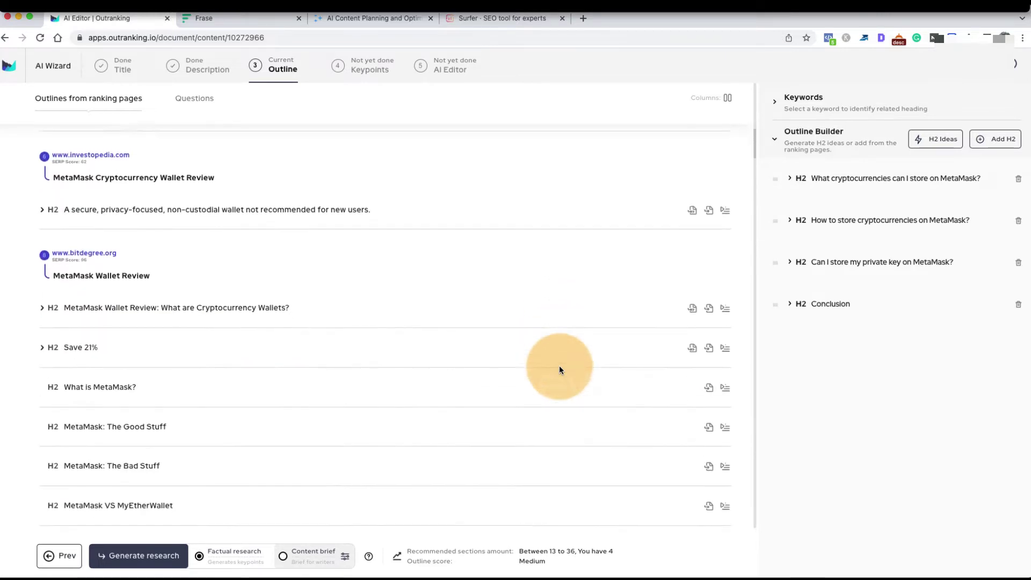
pyautogui.scroll(-6, 560, 369)
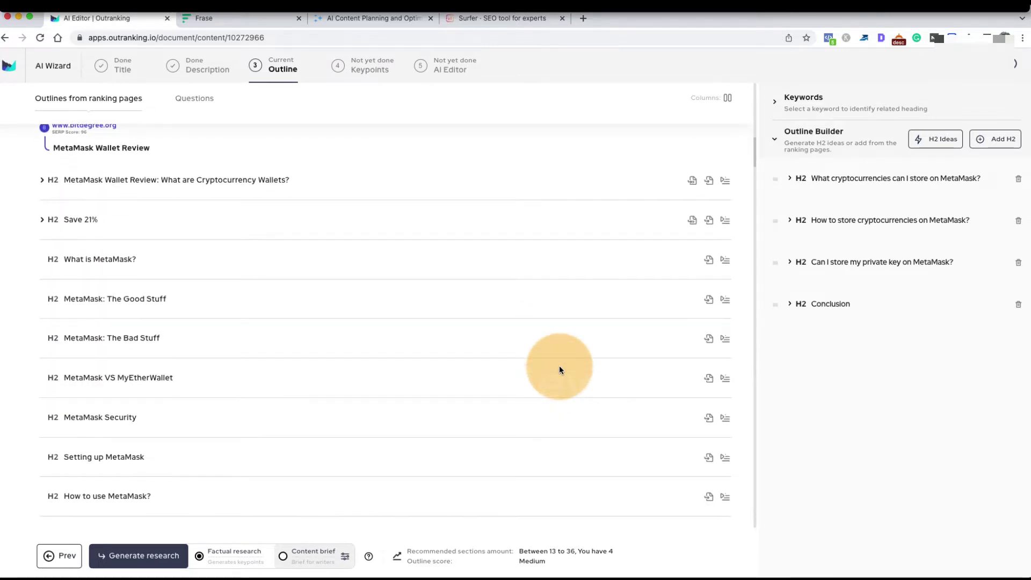
pyautogui.scroll(-7, 560, 370)
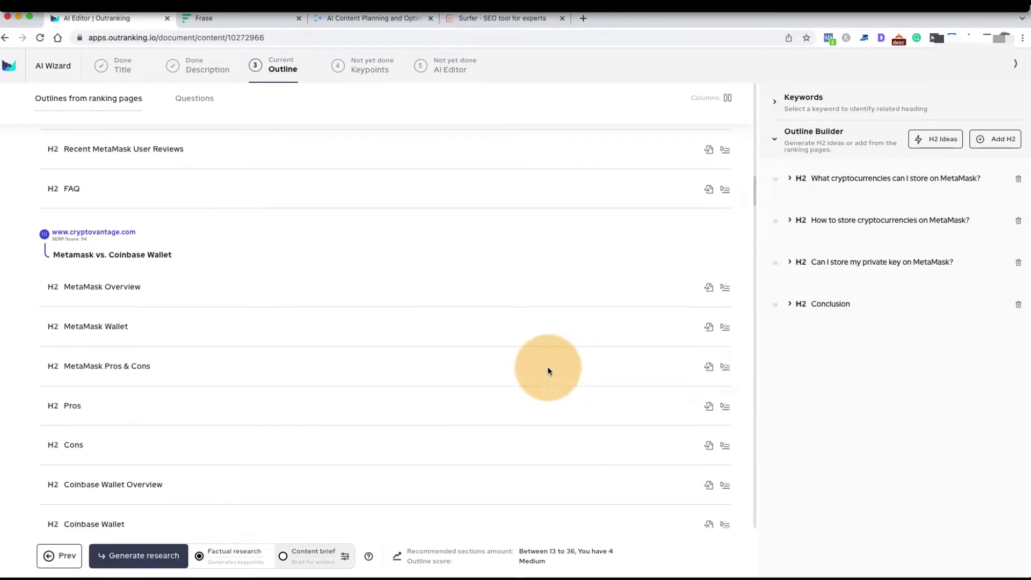
pyautogui.scroll(-4, 547, 367)
pyautogui.scroll(-3, 548, 369)
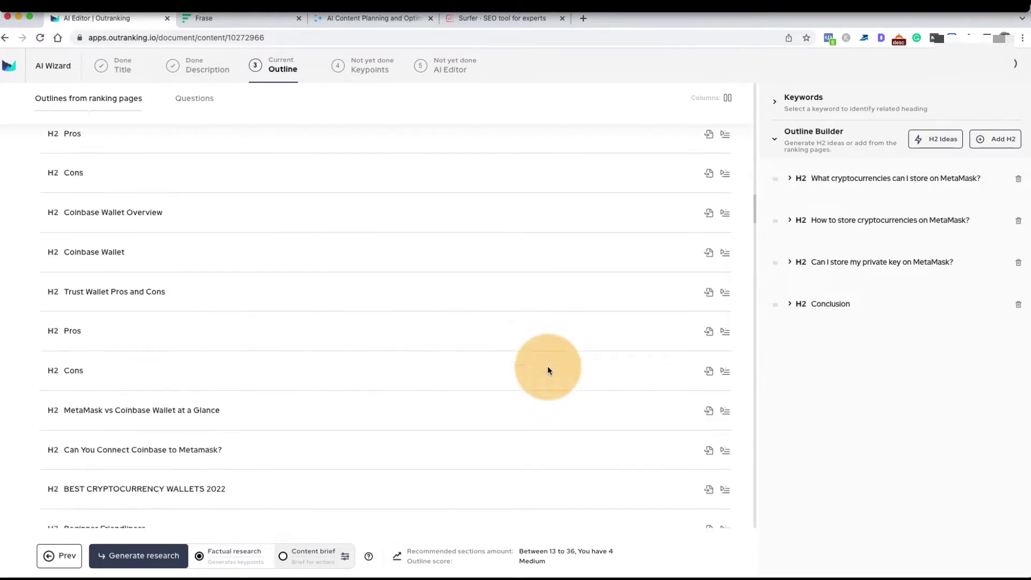
pyautogui.scroll(-3, 548, 369)
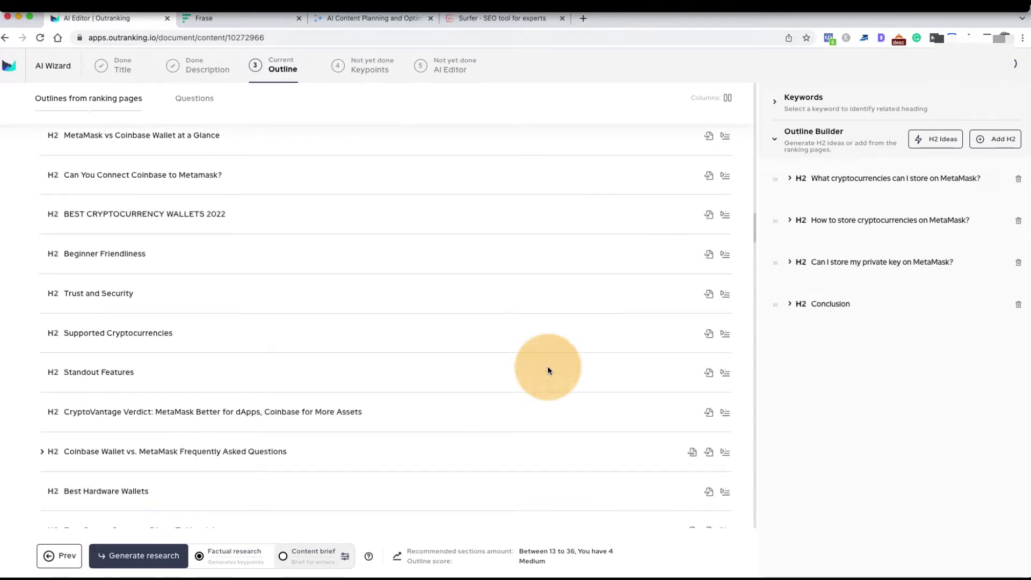
pyautogui.scroll(-3, 548, 370)
pyautogui.scroll(-2, 548, 370)
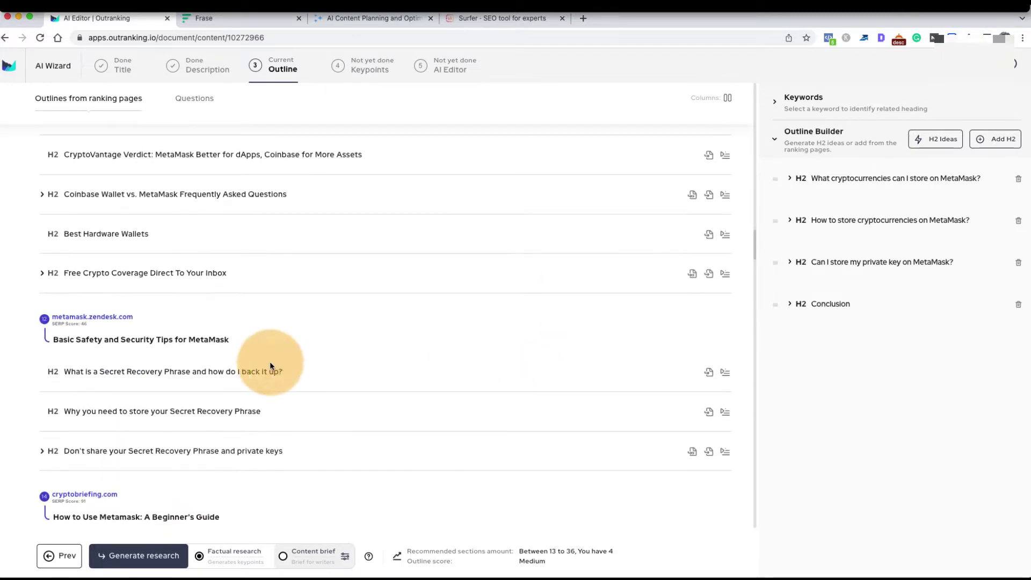
# Step: Add the metamask.zendesk.com heading "Why you need to store your Secret Recovery Phrase" to the outline and place it just before Conclusion
pyautogui.scroll(-1, 111, 404)
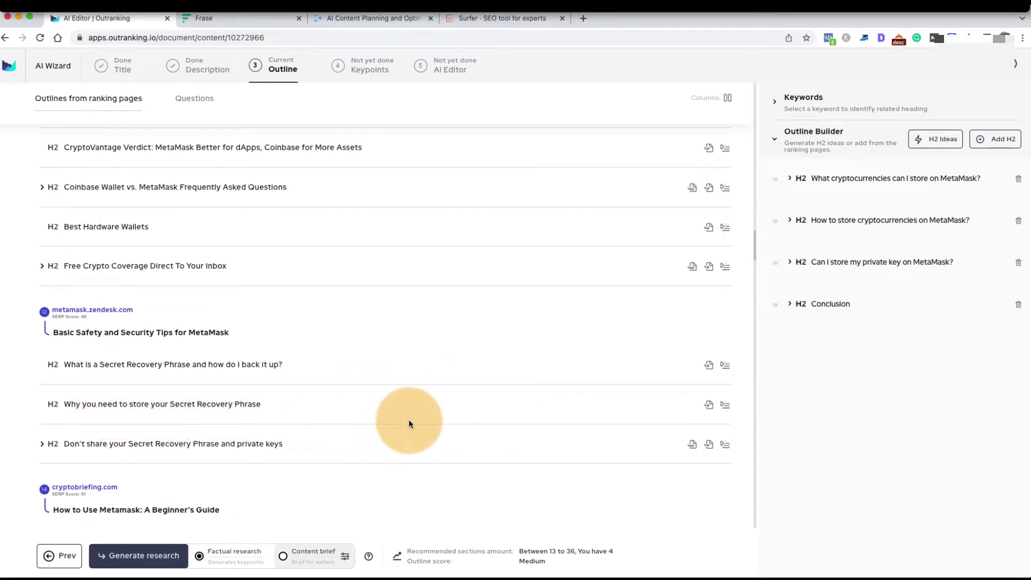
pyautogui.scroll(-2, 408, 420)
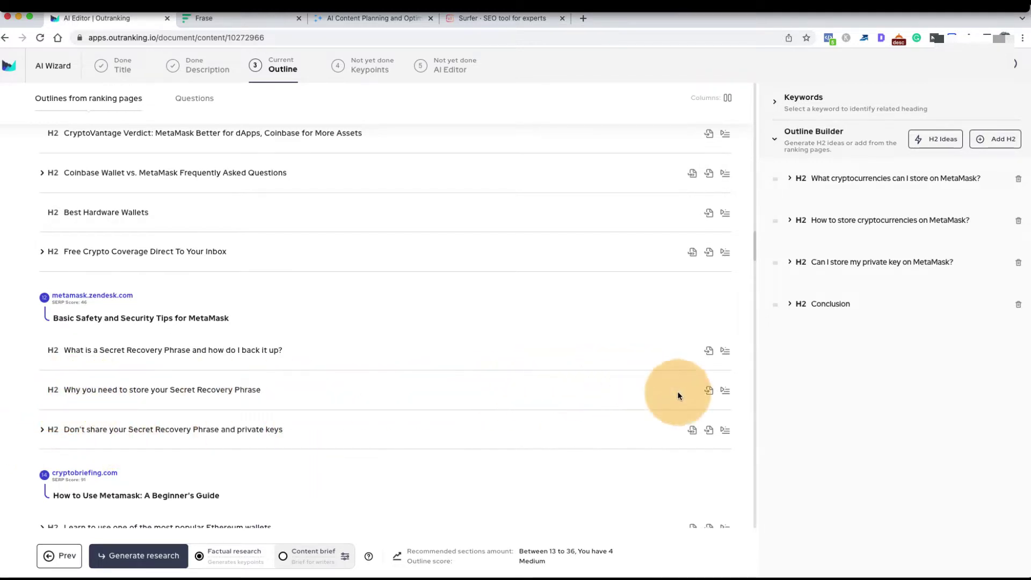
pyautogui.click(710, 390)
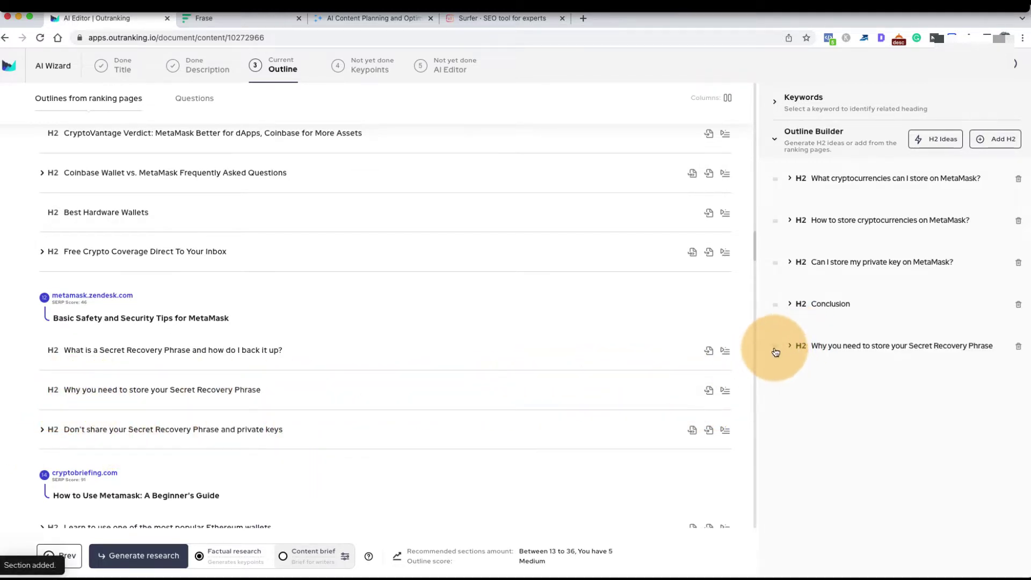
pyautogui.moveTo(775, 352); pyautogui.dragTo(775, 290)
# Step: Add startup.info's "How Metamask's Security Varies From Other Crypto Wallets?" heading to the outline, directly after "How to store cryptocurrencies on MetaMask?"
pyautogui.scroll(-3, 333, 406)
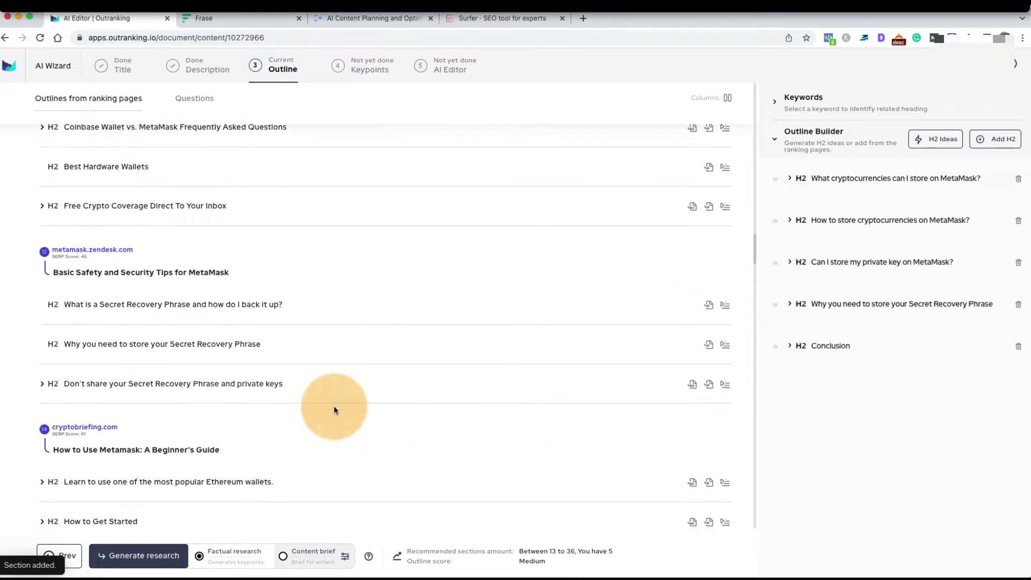
pyautogui.scroll(-8, 334, 409)
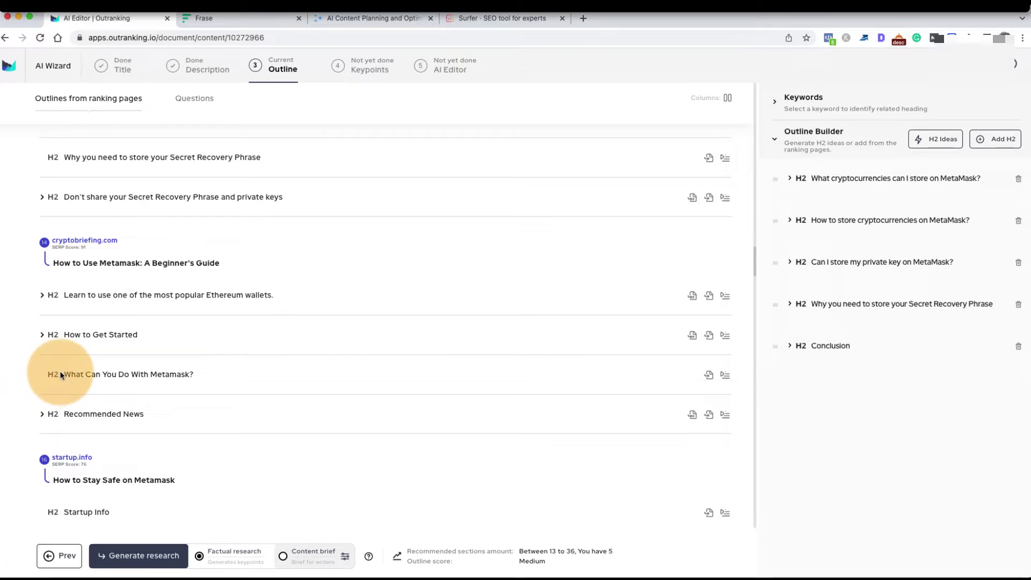
pyautogui.scroll(-2, 270, 387)
pyautogui.scroll(-2, 270, 388)
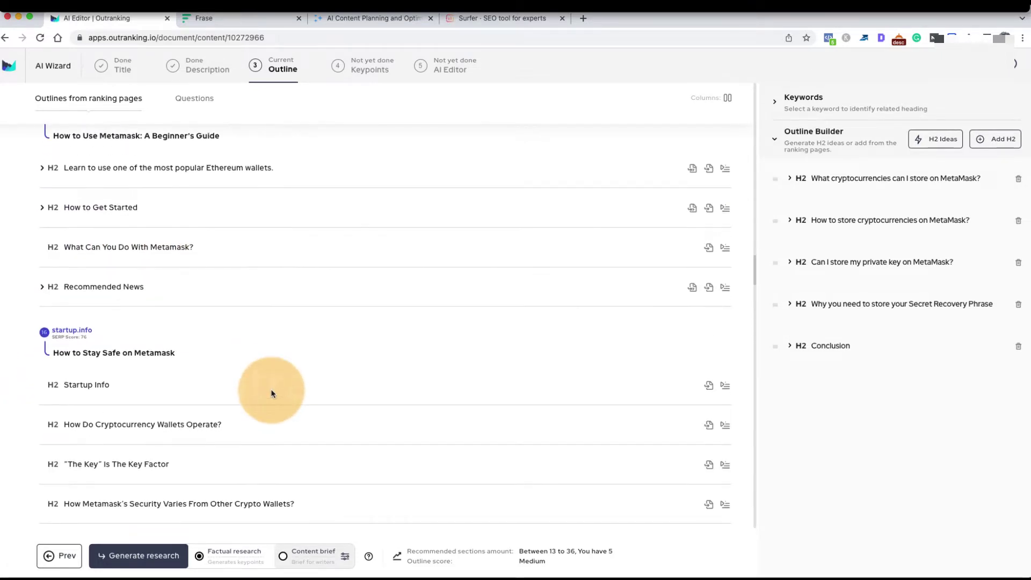
pyautogui.scroll(-2, 225, 409)
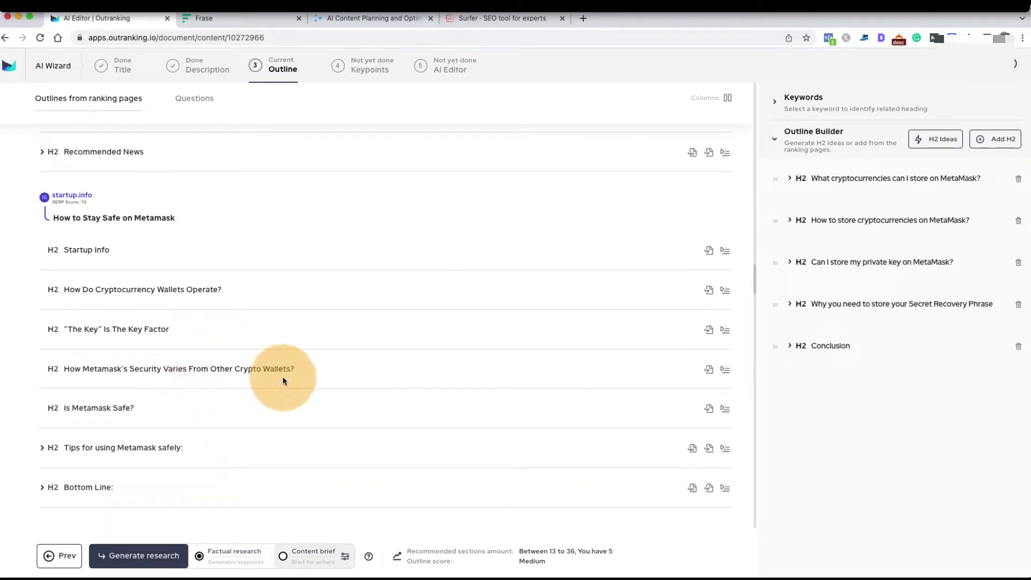
pyautogui.click(709, 369)
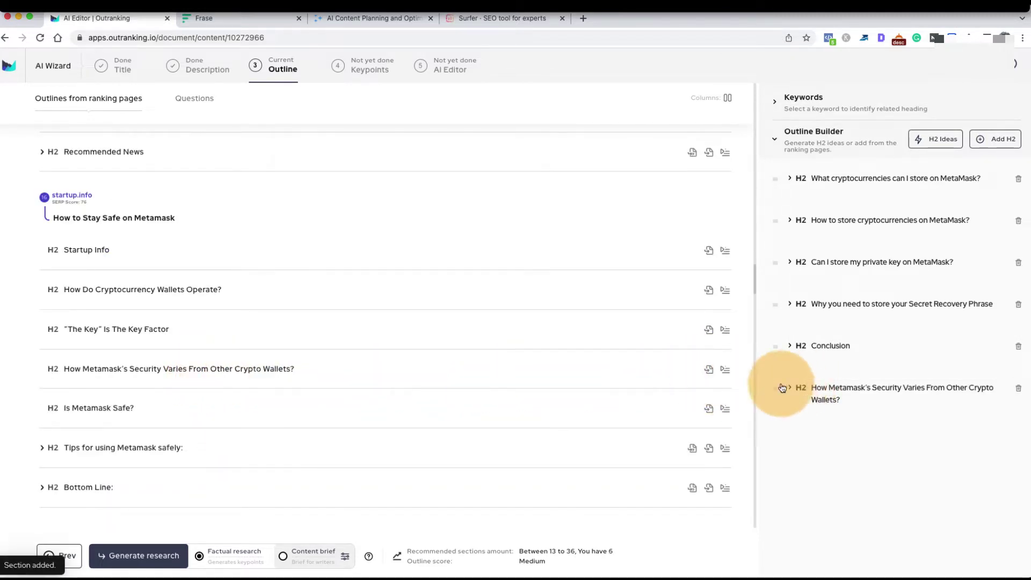
pyautogui.moveTo(774, 390); pyautogui.dragTo(774, 236)
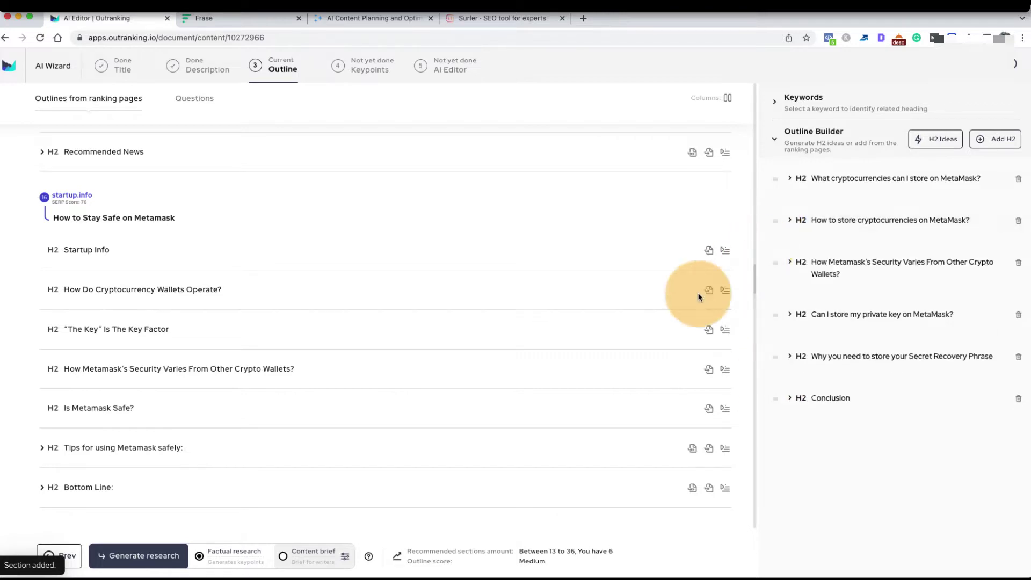
# Step: Add startup.info's "Is Metamask Safe?" heading to the outline and place it second, before "How to store cryptocurrencies on MetaMask?"
pyautogui.scroll(-1, 390, 387)
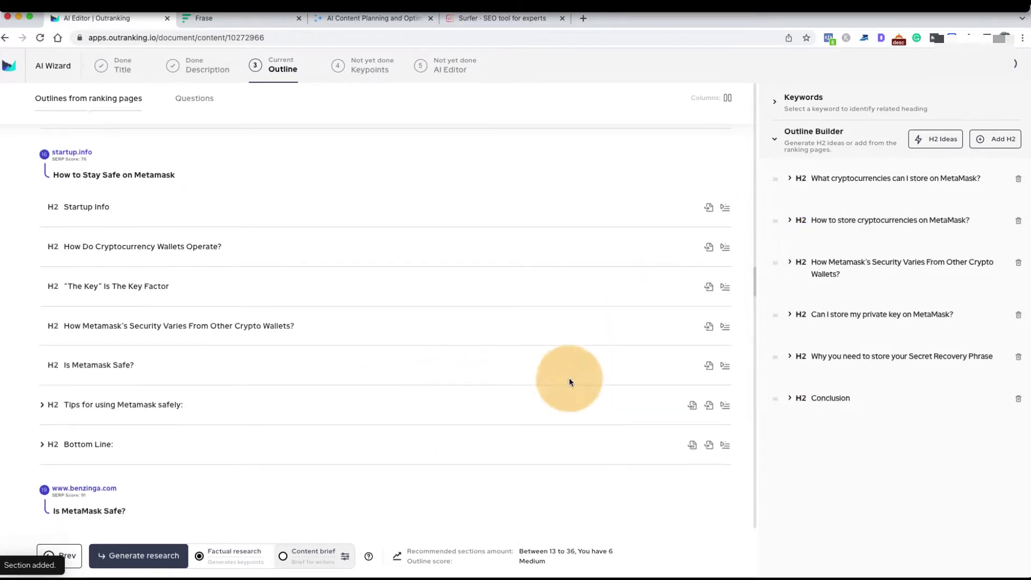
pyautogui.click(709, 367)
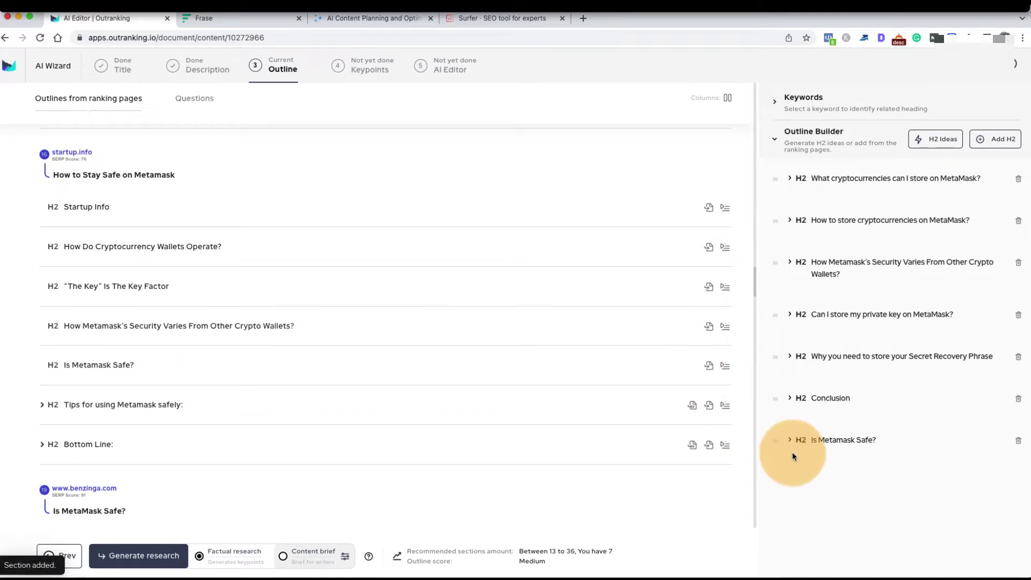
pyautogui.moveTo(784, 442); pyautogui.dragTo(781, 199)
# Step: Review the headings of the ranking pages from benzinga.com down to icoholder.com for further usable outline sections
pyautogui.scroll(-3, 337, 403)
pyautogui.scroll(-3, 333, 408)
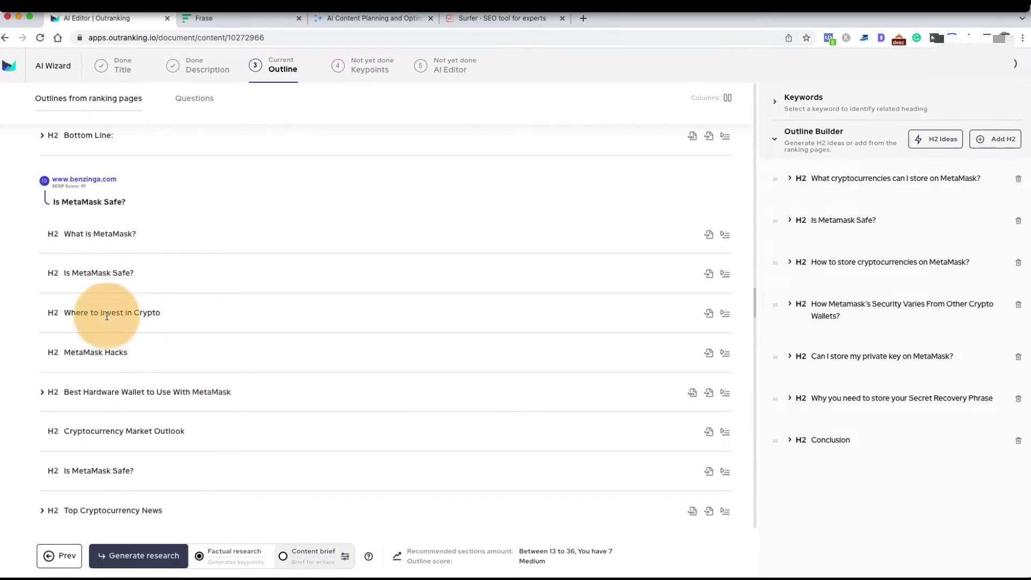
pyautogui.scroll(-1, 133, 451)
pyautogui.scroll(-6, 195, 450)
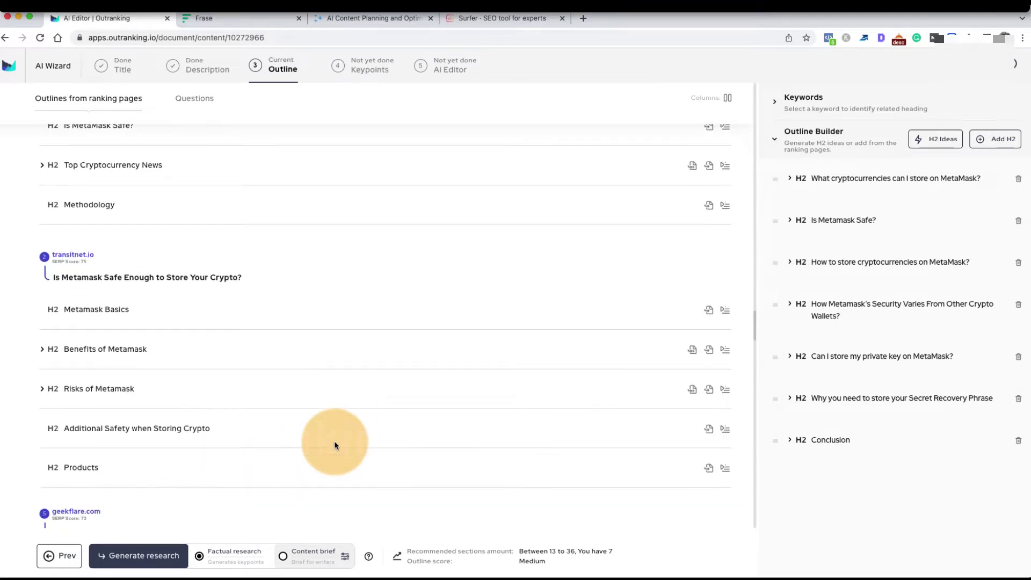
pyautogui.scroll(-5, 332, 438)
pyautogui.scroll(-3, 330, 434)
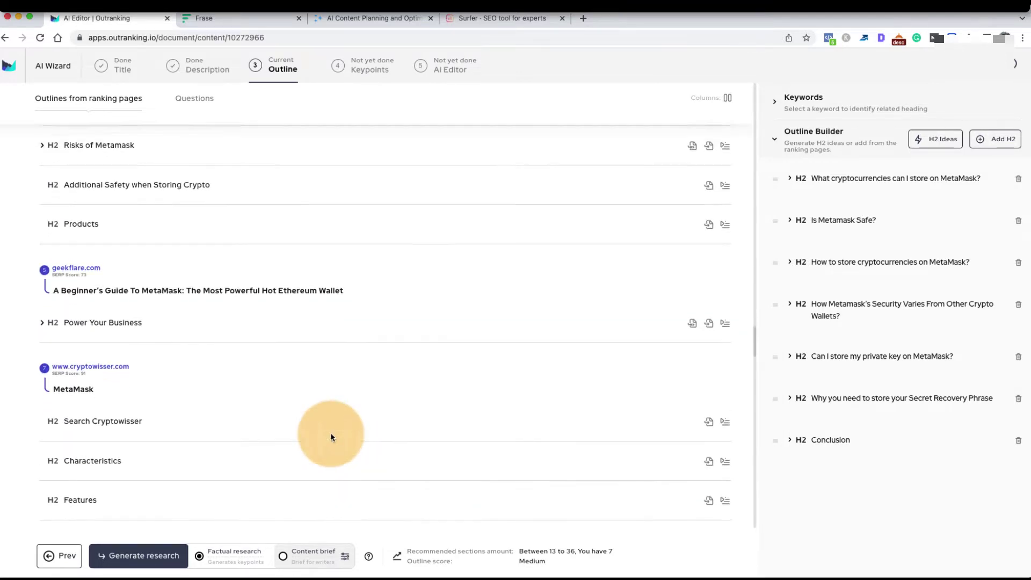
pyautogui.scroll(-2, 330, 434)
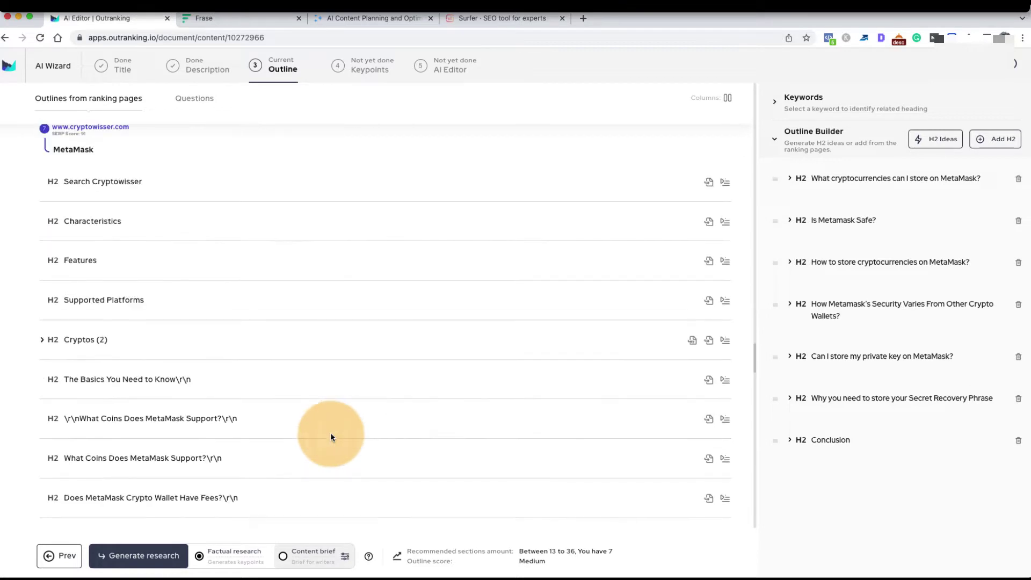
pyautogui.scroll(-5, 330, 434)
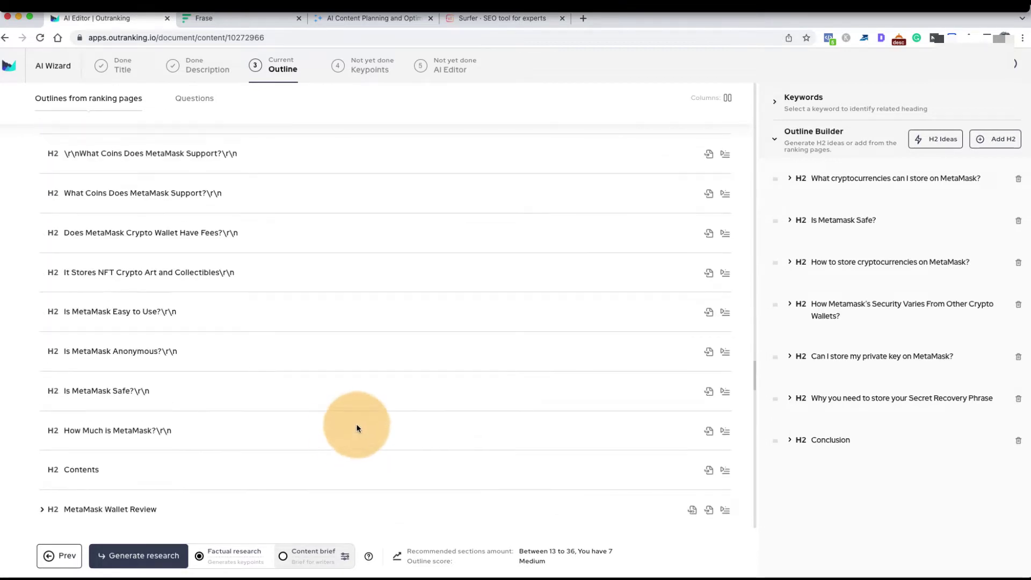
pyautogui.scroll(-7, 455, 297)
pyautogui.scroll(-8, 457, 317)
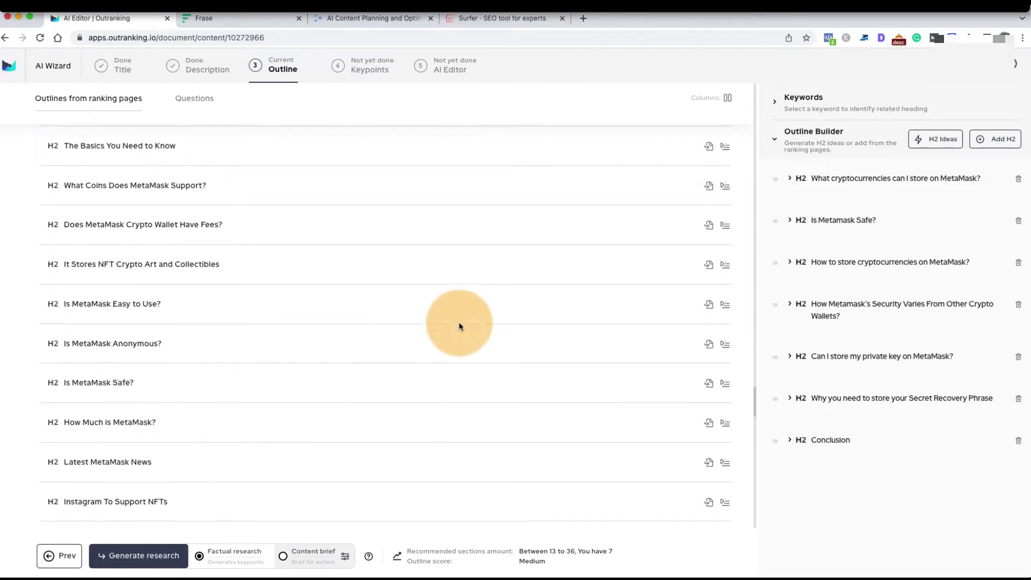
pyautogui.scroll(-6, 459, 331)
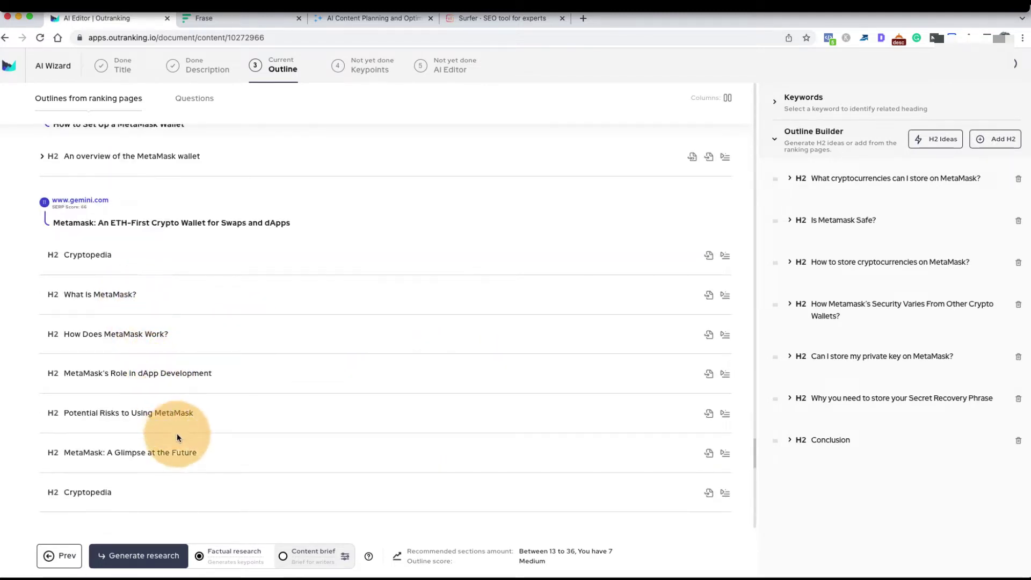
pyautogui.scroll(-1, 387, 439)
pyautogui.scroll(-5, 388, 438)
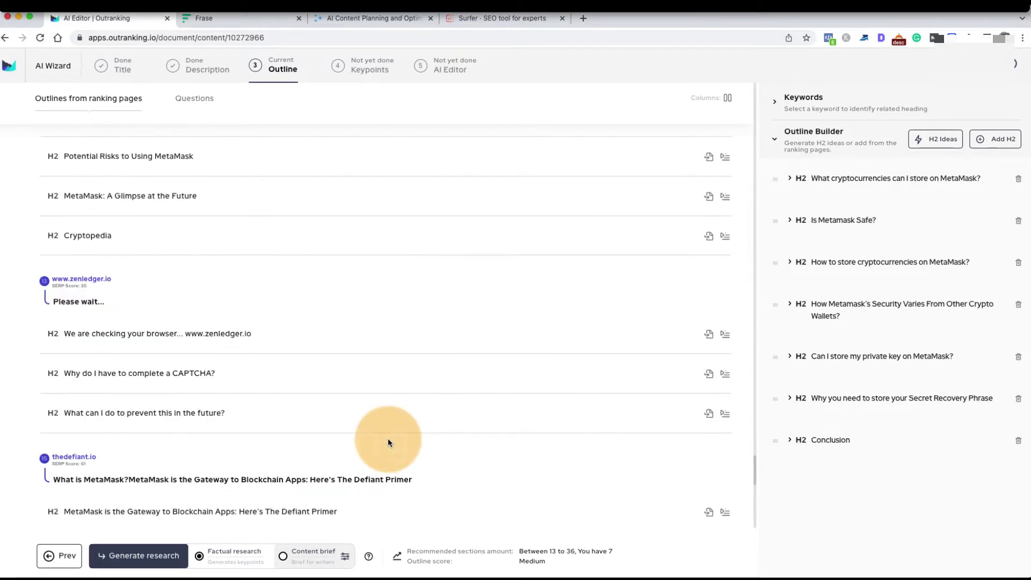
pyautogui.scroll(-7, 388, 437)
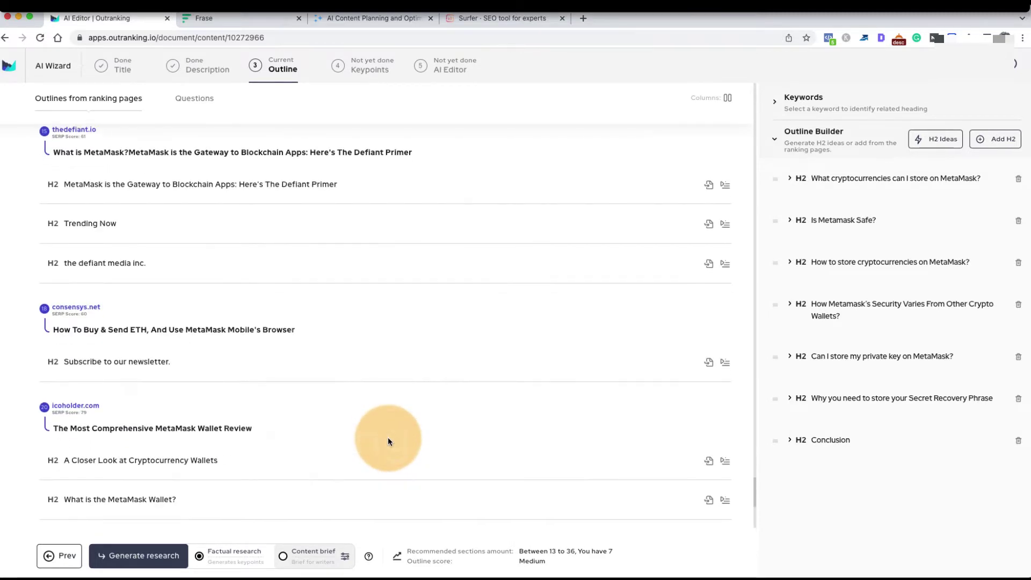
pyautogui.scroll(-4, 418, 420)
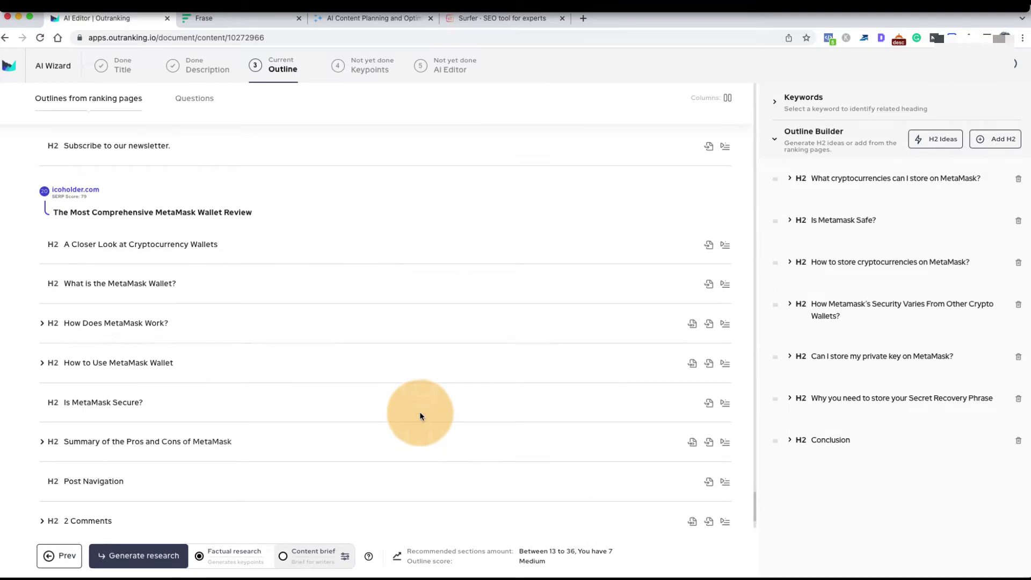
pyautogui.scroll(-10, 198, 252)
# Step: Add the question "Should I hold coins on MetaMask?" to the outline just before Conclusion, and look over the other suggested questions
pyautogui.scroll(20, 197, 252)
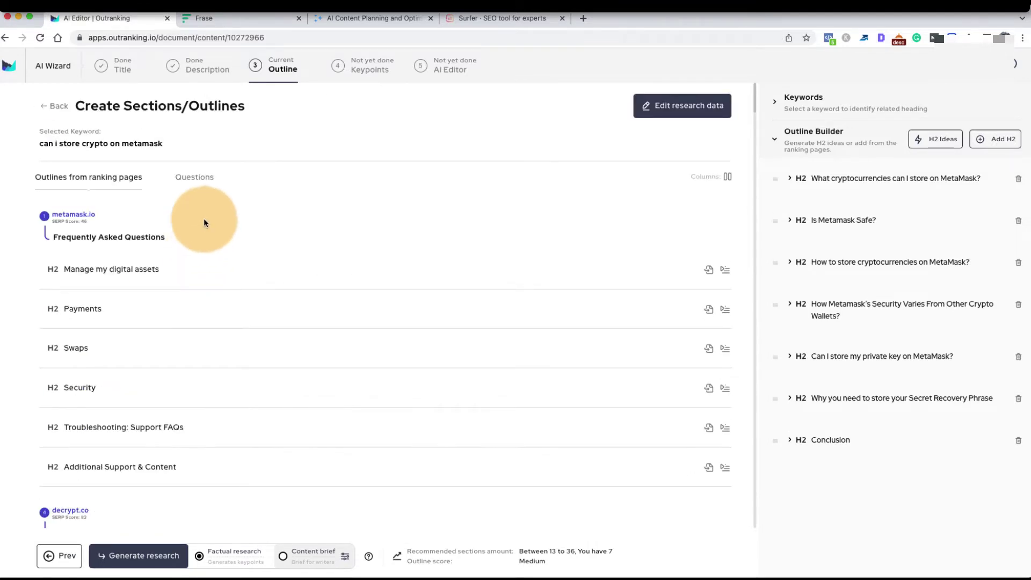
pyautogui.click(197, 179)
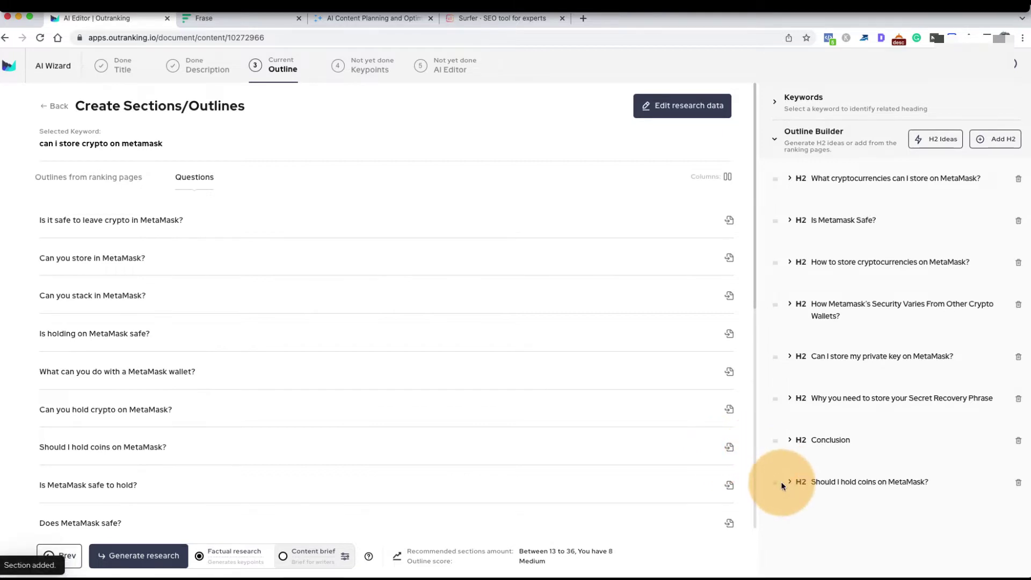
pyautogui.moveTo(782, 486); pyautogui.dragTo(774, 430)
pyautogui.scroll(-1, 397, 446)
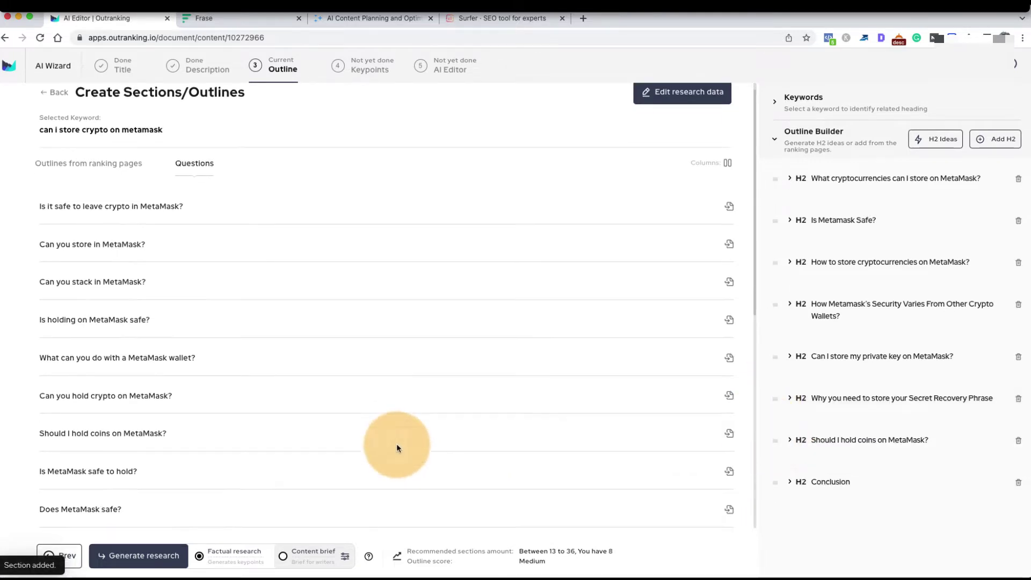
pyautogui.scroll(-5, 397, 448)
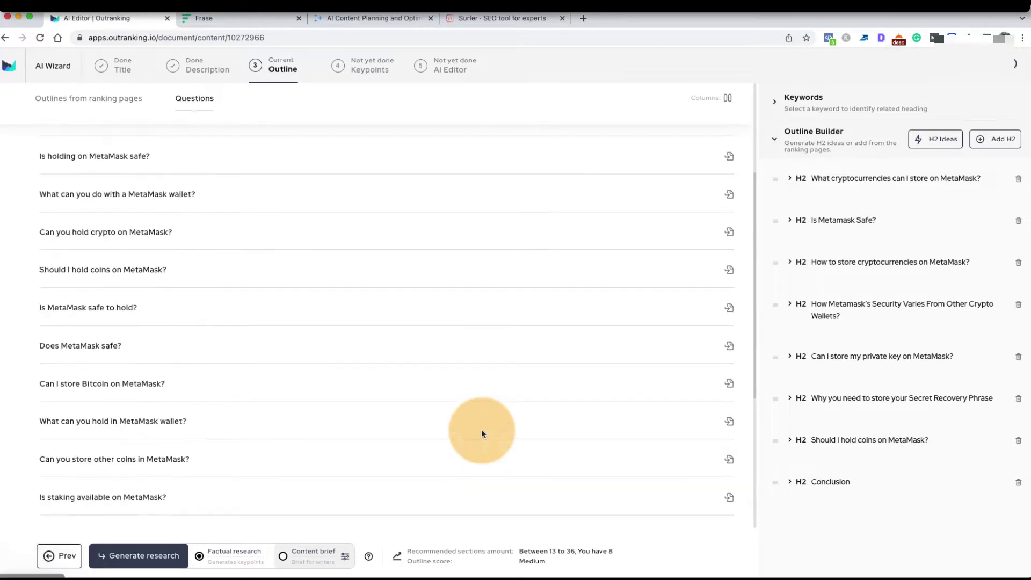
pyautogui.scroll(-2, 498, 384)
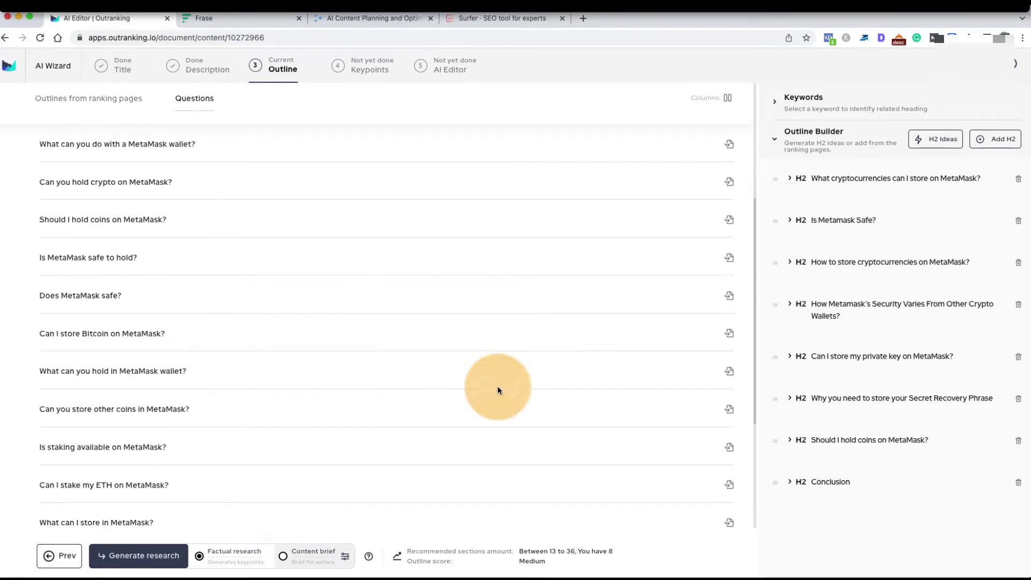
pyautogui.scroll(-1, 499, 387)
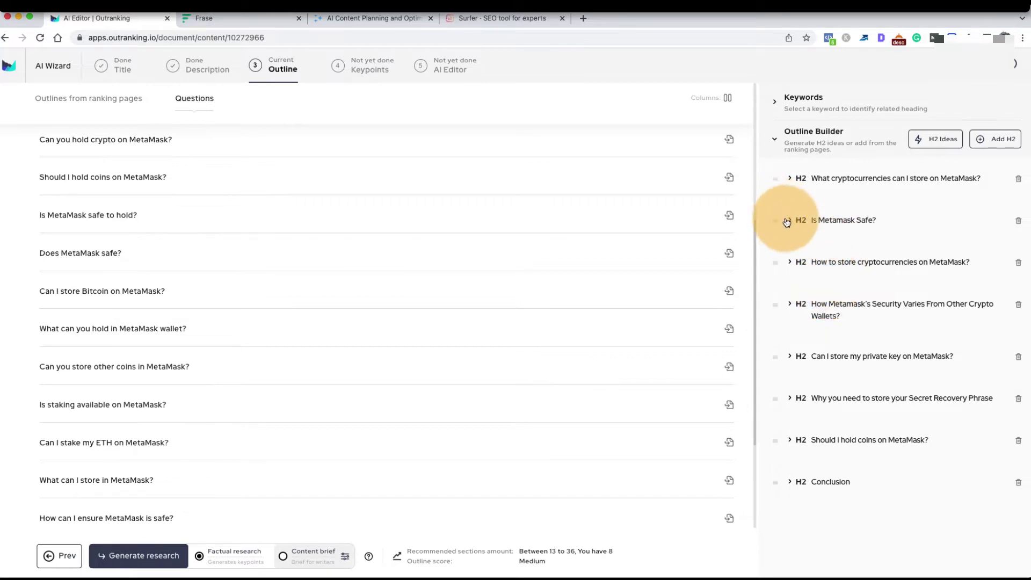
# Step: Generate H3 ideas for "What cryptocurrencies can I store on MetaMask?", delete the subheading that repeats it, and review the others
pyautogui.click(789, 178)
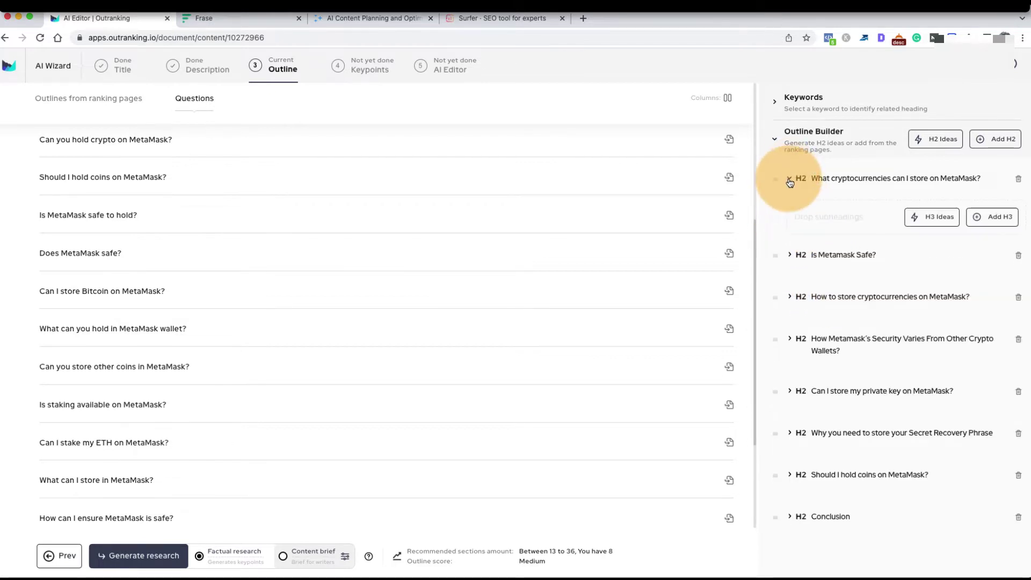
pyautogui.click(925, 218)
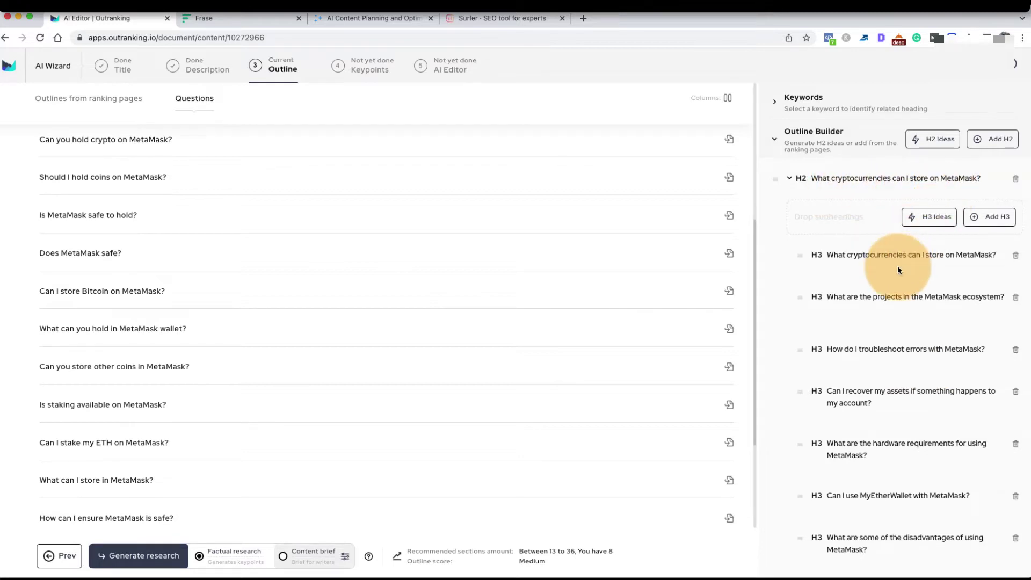
pyautogui.click(1017, 257)
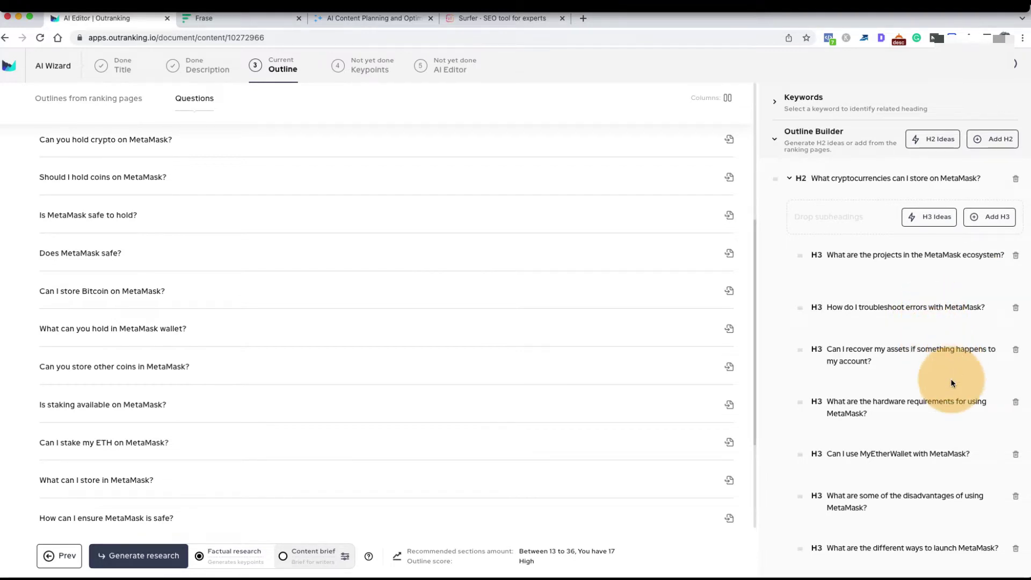
pyautogui.scroll(-2, 946, 414)
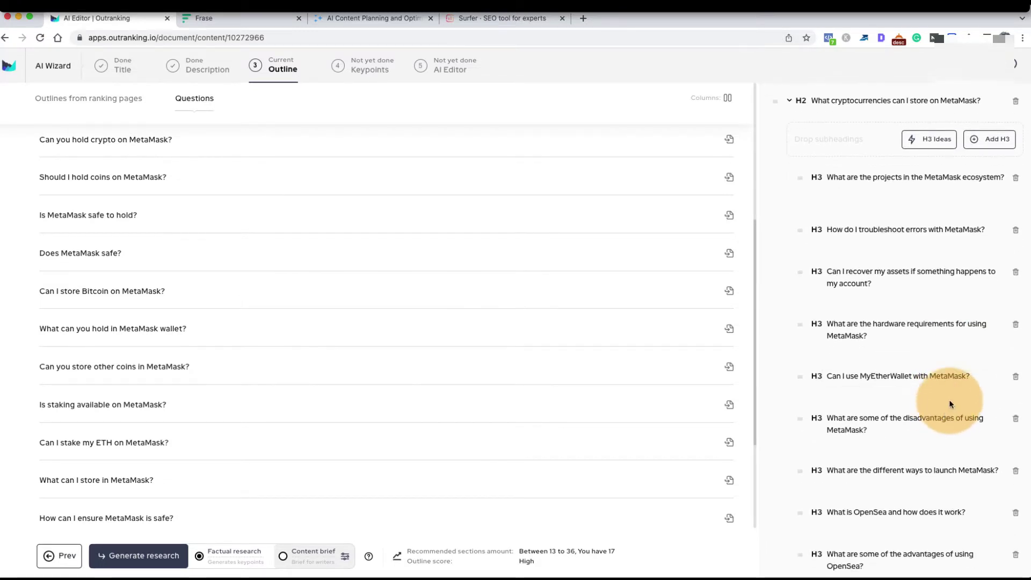
pyautogui.scroll(-2, 959, 398)
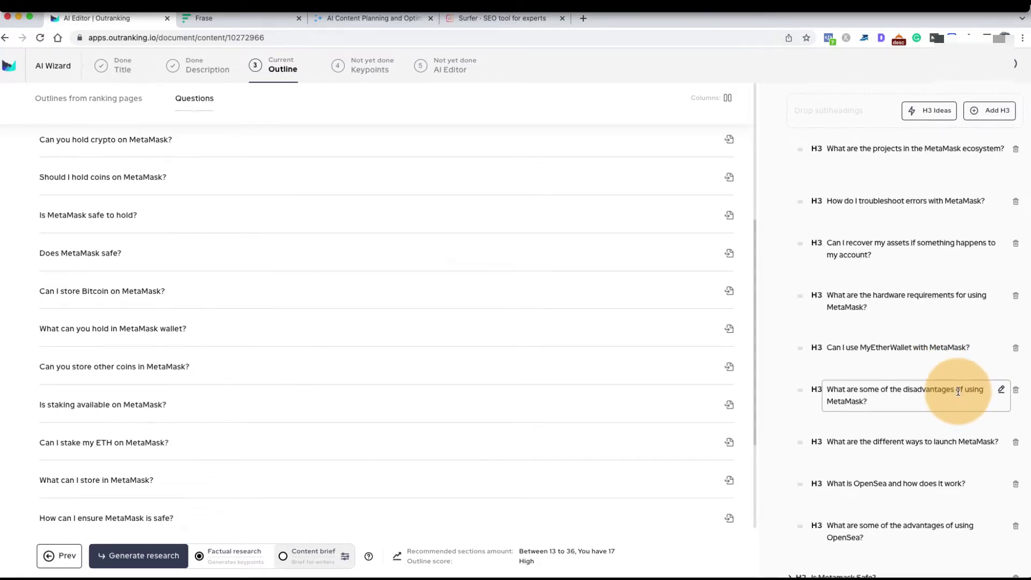
pyautogui.scroll(-1, 943, 430)
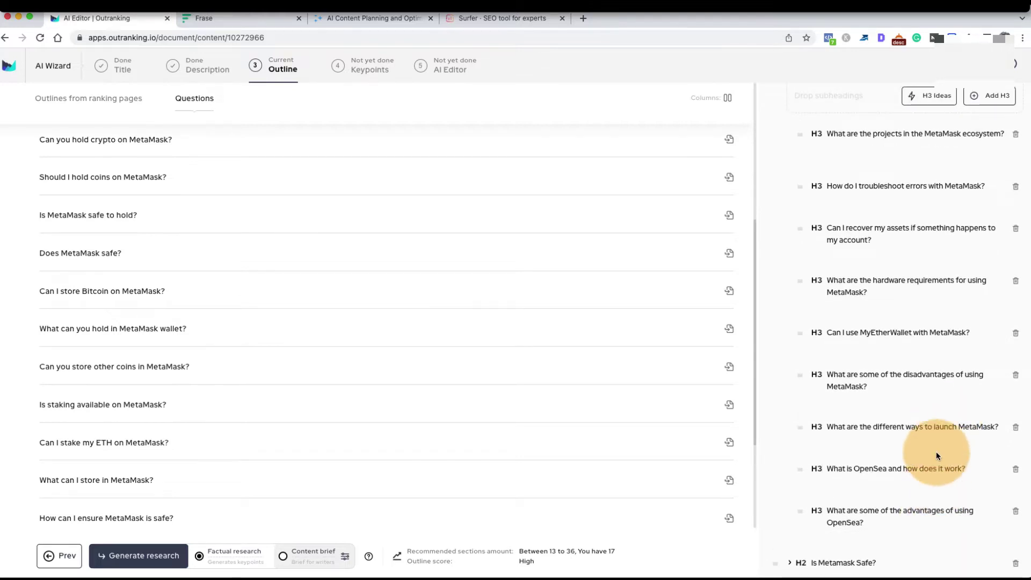
pyautogui.scroll(3, 935, 398)
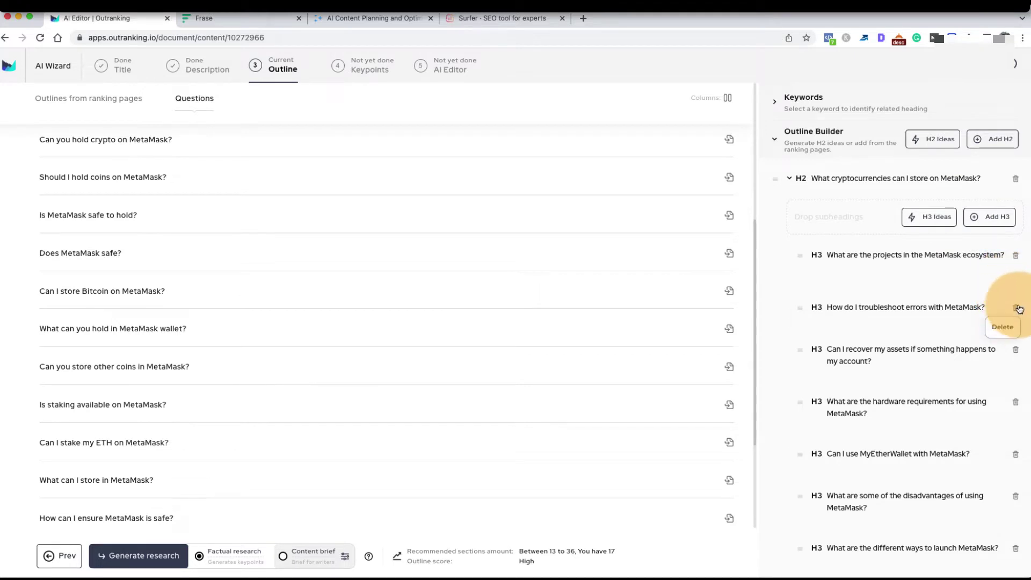
# Step: Delete all remaining generated H3 subheadings under "What cryptocurrencies can I store on MetaMask?", from the MetaMask ecosystem projects to the OpenSea advantages
pyautogui.click(1016, 260)
pyautogui.click(1016, 260)
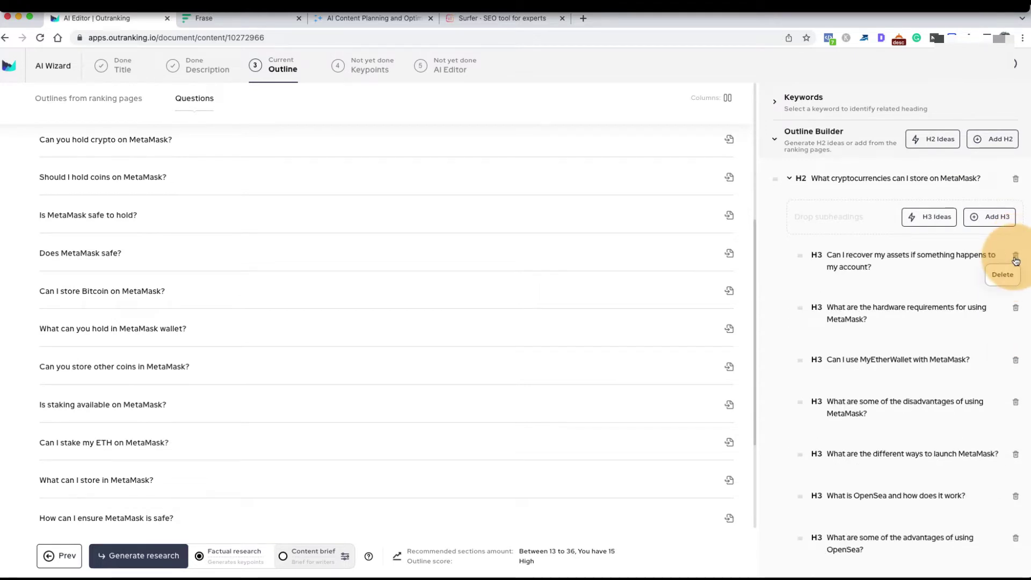
pyautogui.click(1016, 259)
pyautogui.click(1015, 259)
pyautogui.click(1016, 260)
pyautogui.click(1016, 260)
pyautogui.click(1016, 260)
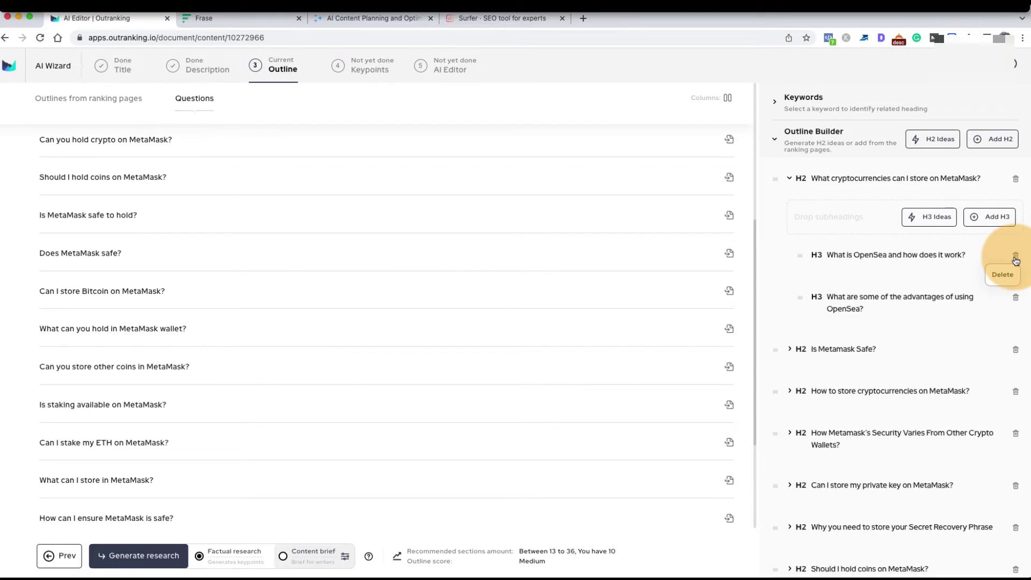
pyautogui.click(1016, 259)
pyautogui.click(1016, 259)
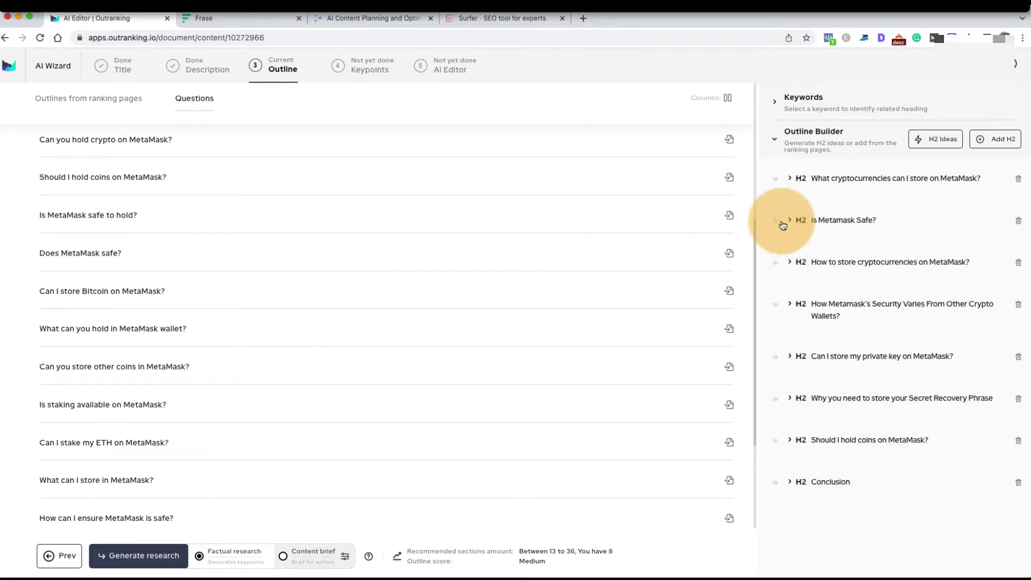
# Step: Generate H3 ideas for the "How to store cryptocurrencies on MetaMask?" section and review the suggested subheadings
pyautogui.click(797, 264)
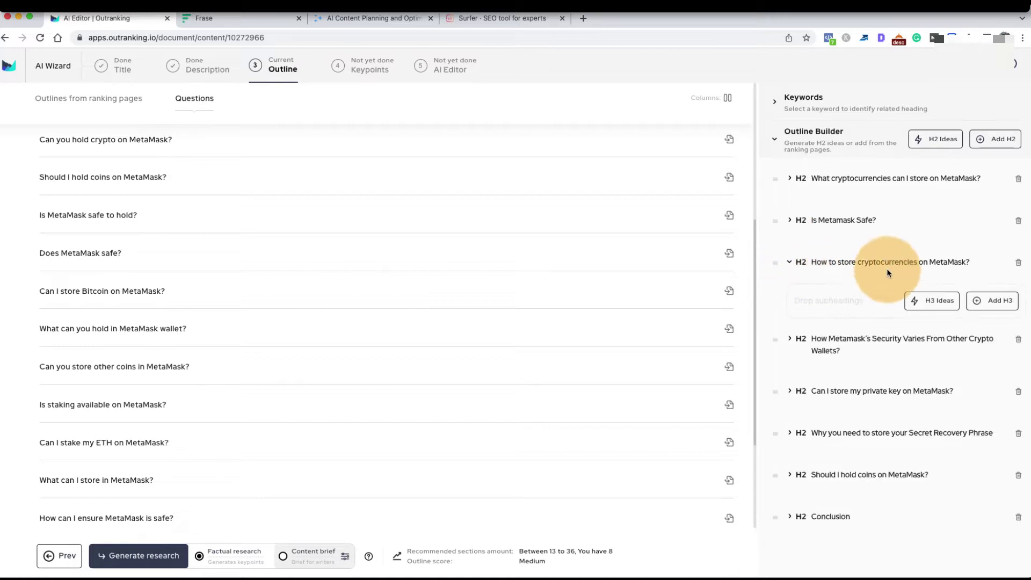
pyautogui.click(933, 300)
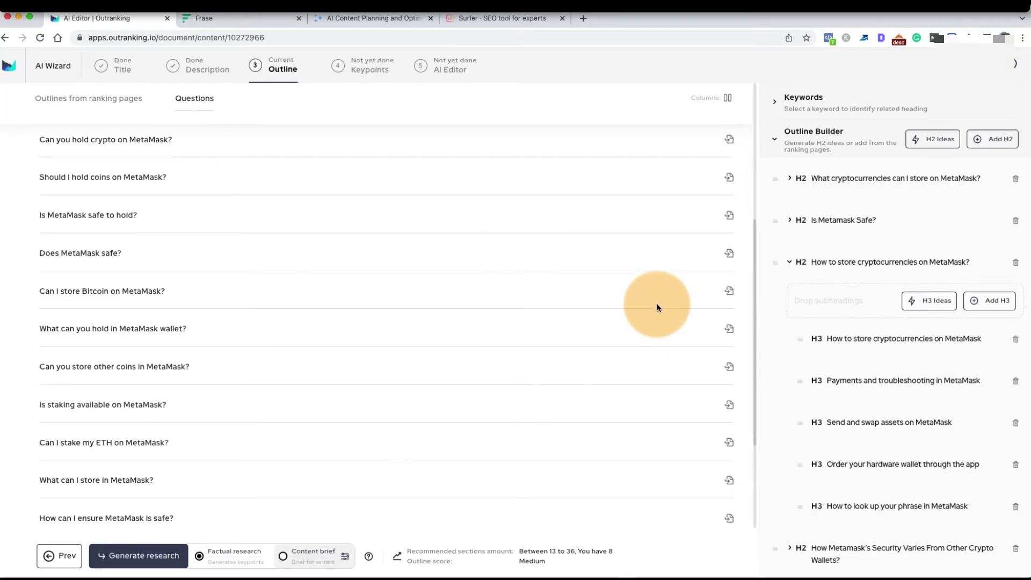
pyautogui.scroll(-1, 965, 366)
pyautogui.scroll(-1, 964, 367)
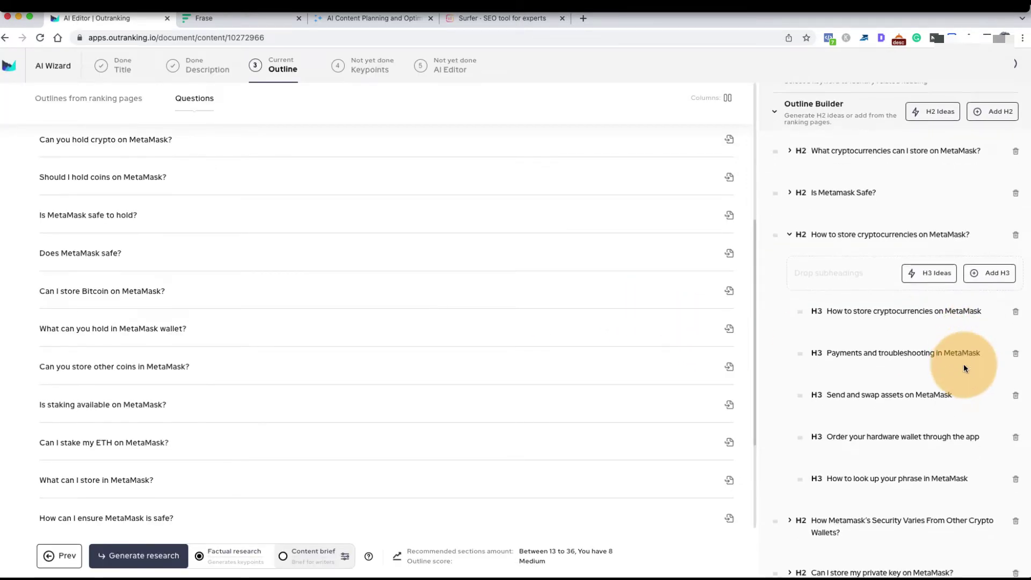
pyautogui.scroll(-1, 965, 365)
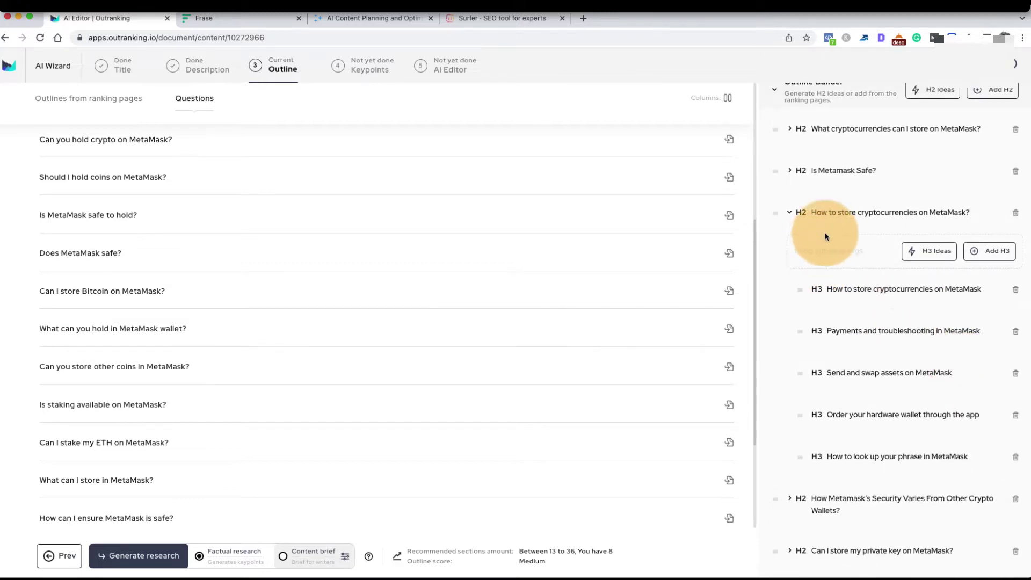
# Step: Delete the H3s "How to store cryptocurrencies on MetaMask", "Payments and troubleshooting in MetaMask" and "Order your hardware wallet through the app"
pyautogui.click(1017, 291)
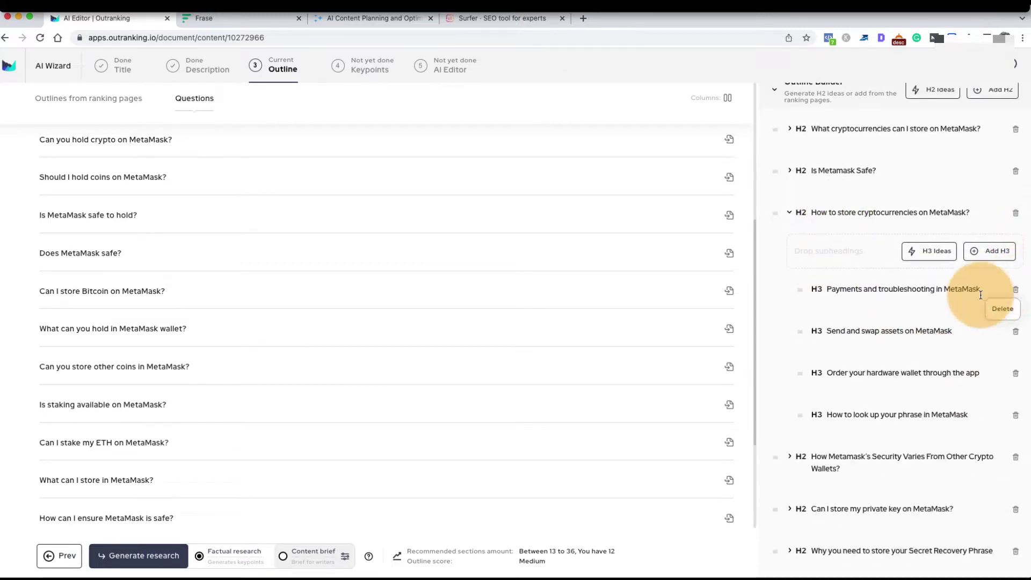
pyautogui.click(1017, 291)
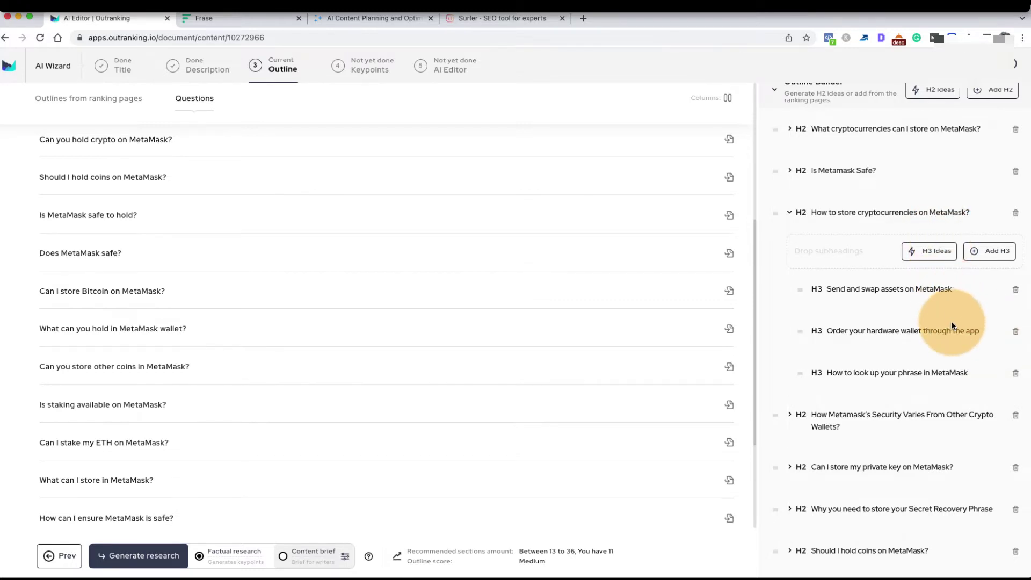
pyautogui.click(1015, 331)
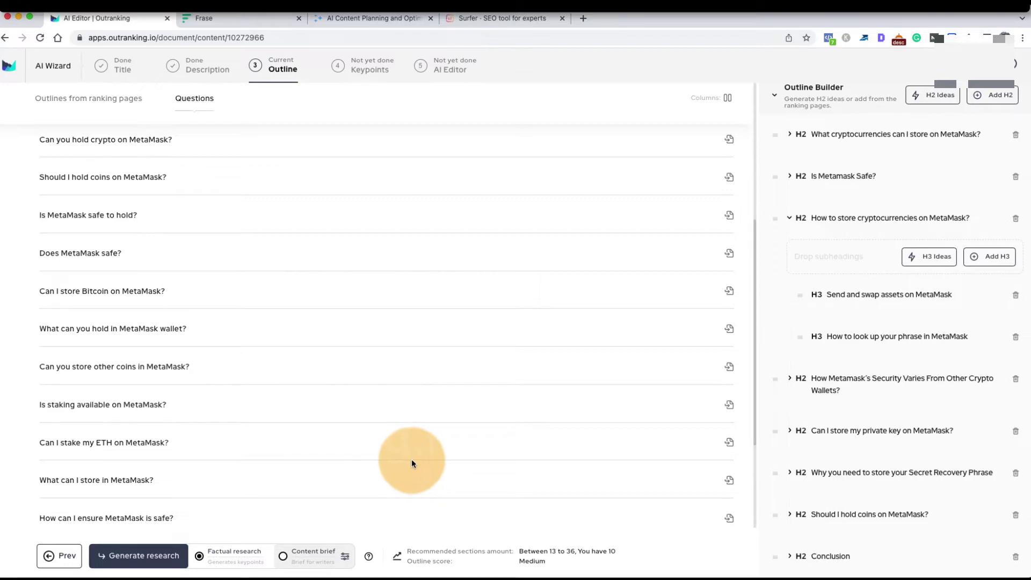
# Step: Check the outline against the related keywords and NLP topics, and generate the factual research for its sections
pyautogui.scroll(1, 838, 322)
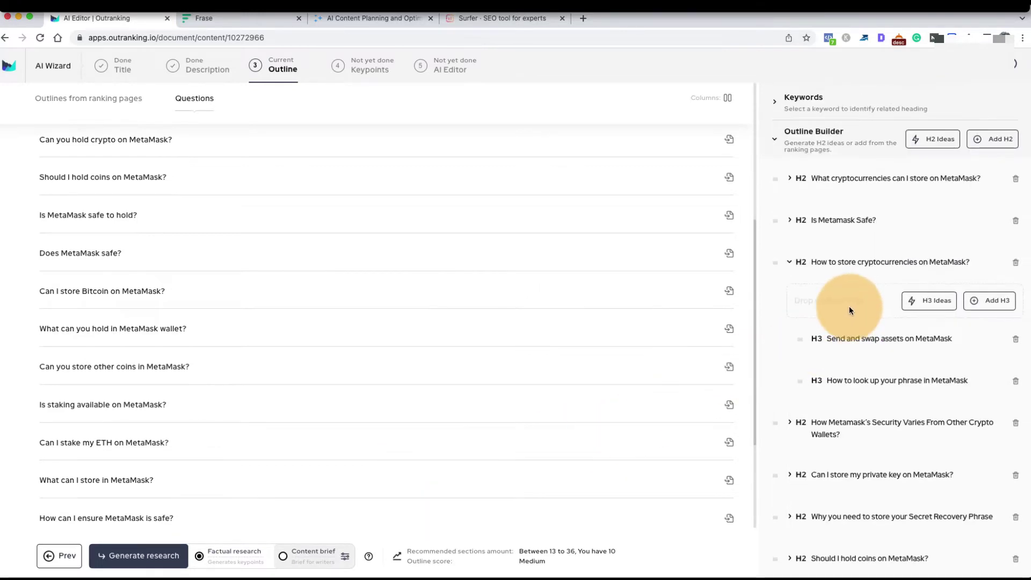
pyautogui.click(770, 105)
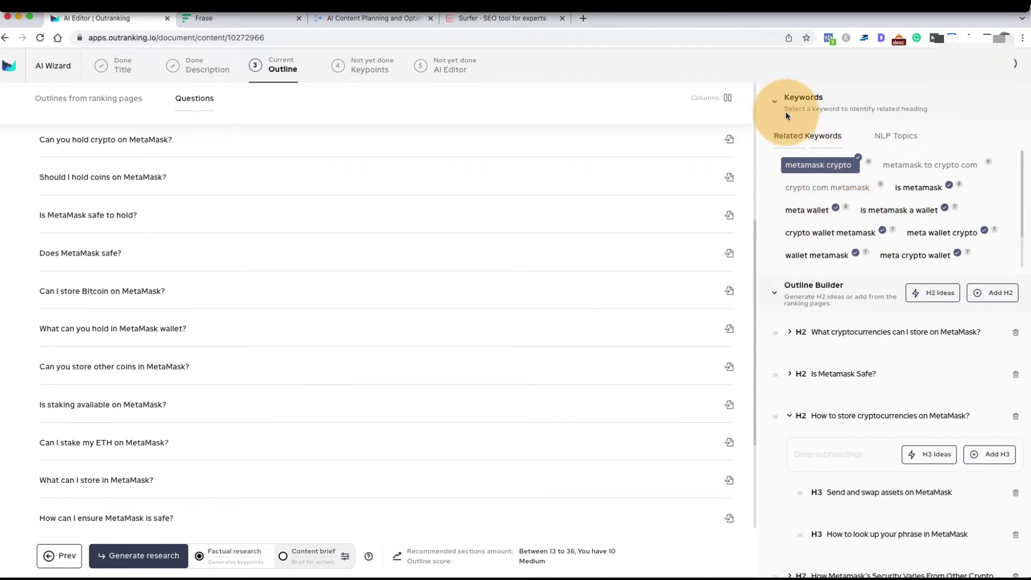
pyautogui.click(896, 136)
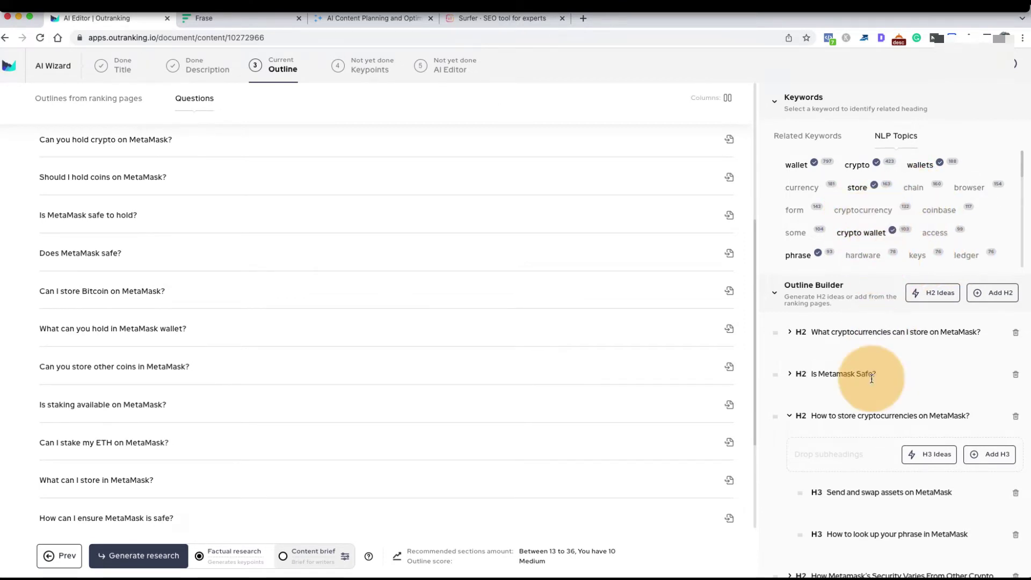
pyautogui.scroll(-4, 872, 380)
pyautogui.scroll(3, 872, 379)
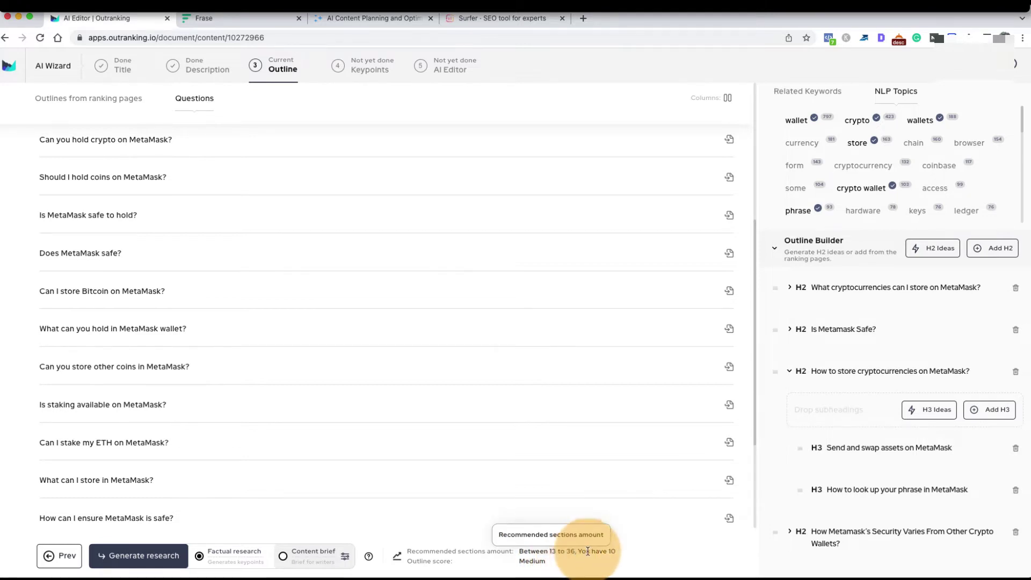
pyautogui.click(161, 555)
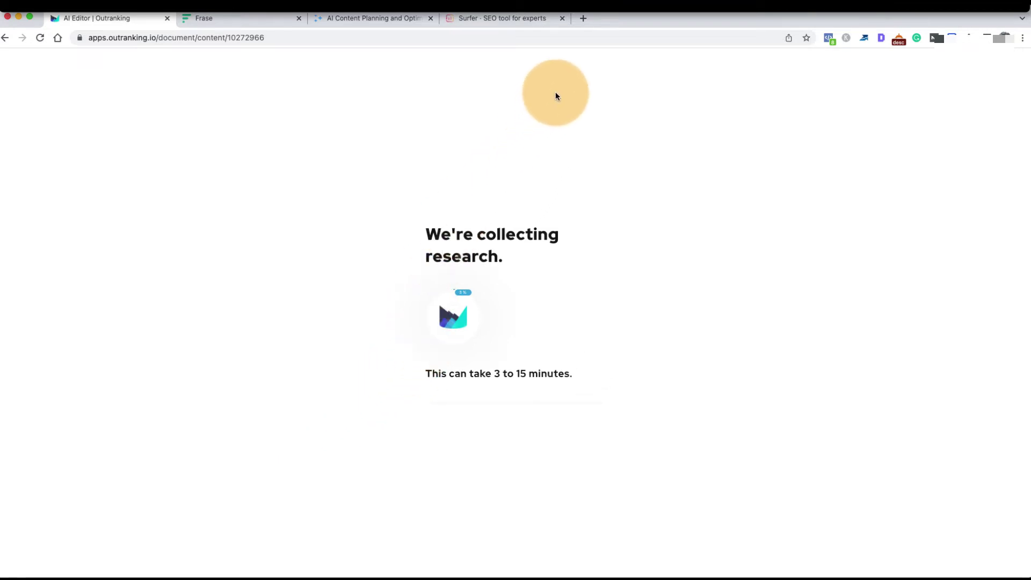
pyautogui.click(679, 6)
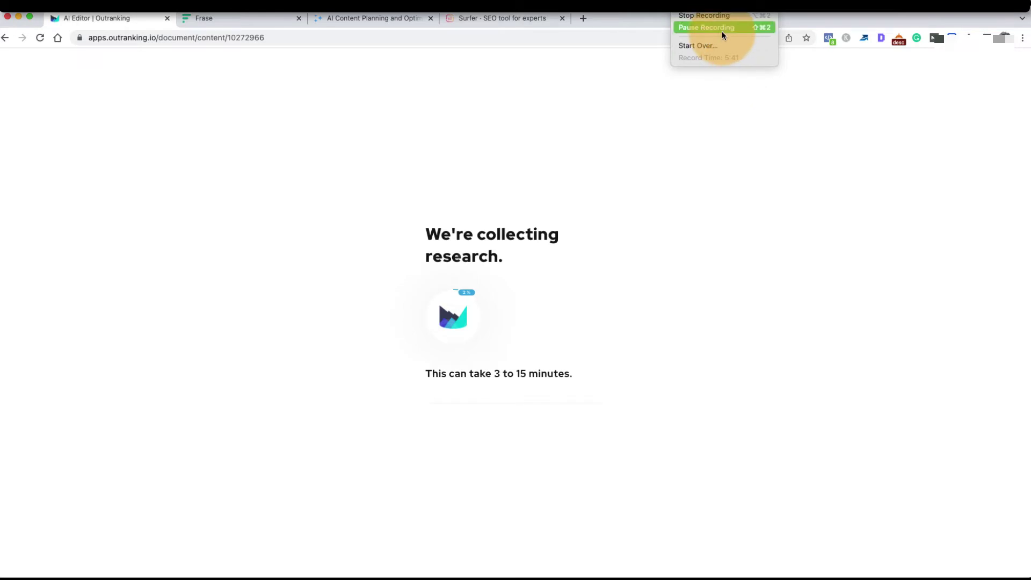
pyautogui.click(722, 31)
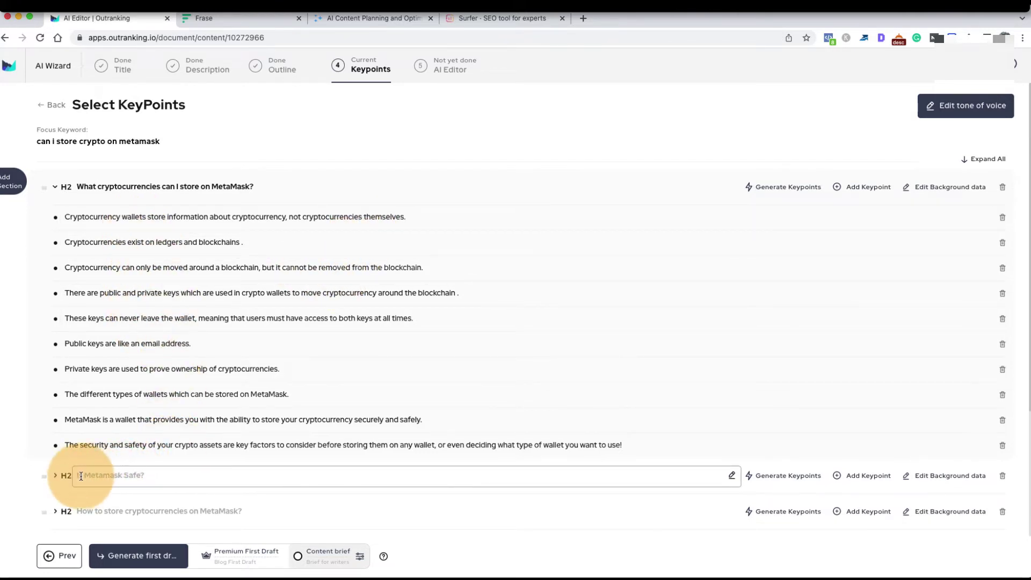
# Step: Review the keypoints under "Is Metamask Safe?" and "How to store cryptocurrencies on MetaMask?", and generate the article's first draft
pyautogui.click(55, 476)
pyautogui.scroll(-3, 90, 404)
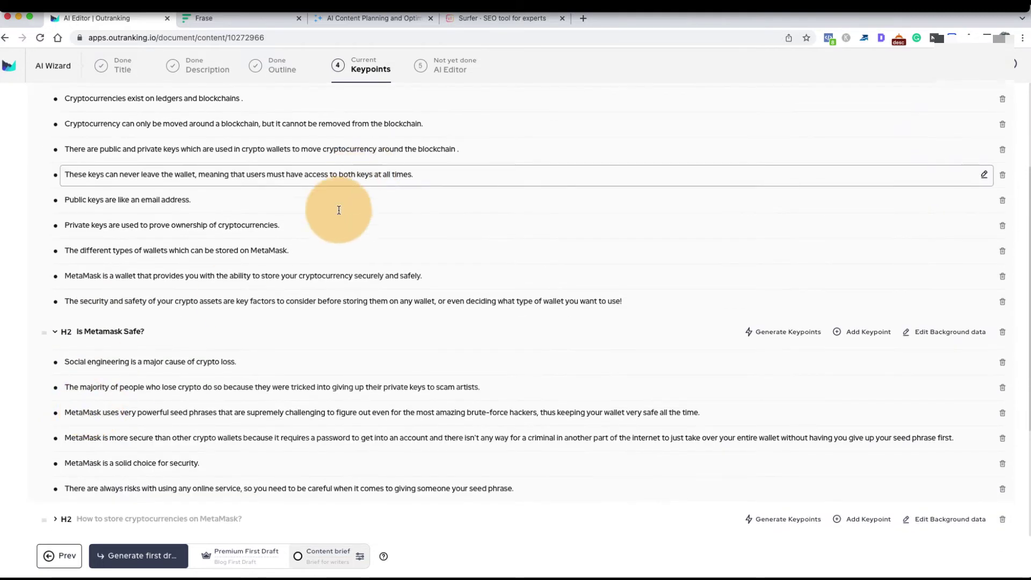
pyautogui.scroll(-1, 343, 258)
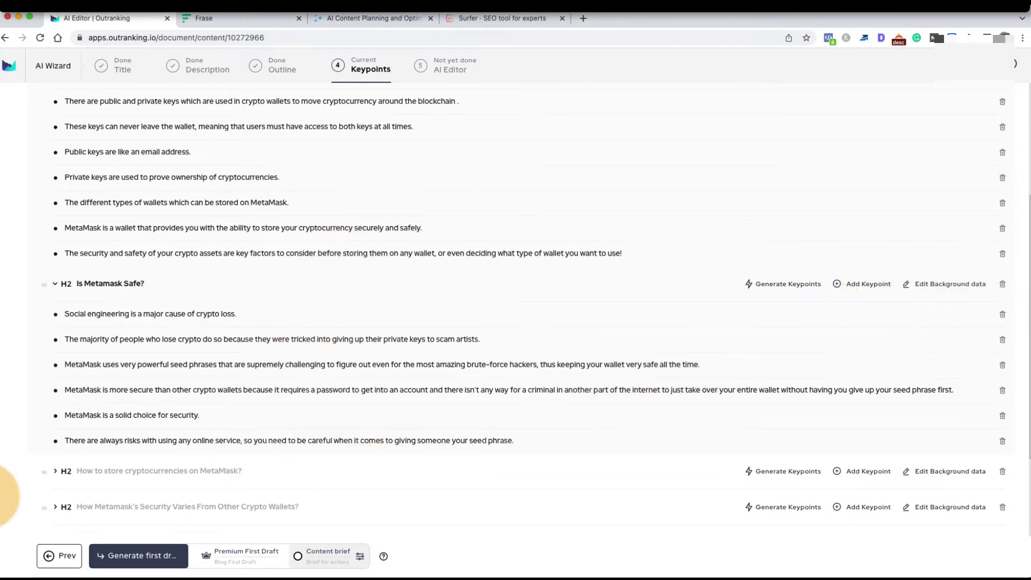
pyautogui.click(54, 475)
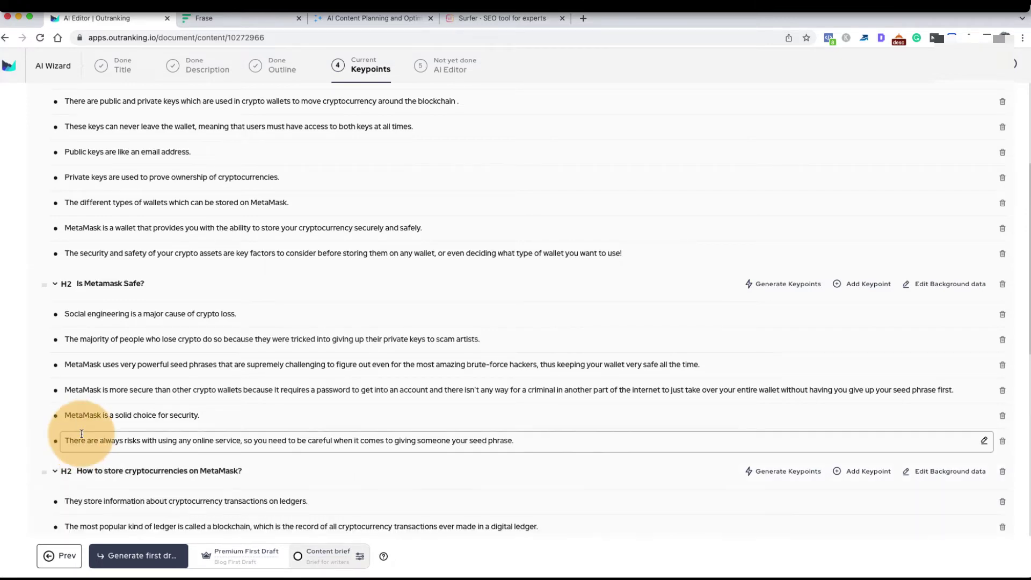
pyautogui.scroll(-2, 61, 467)
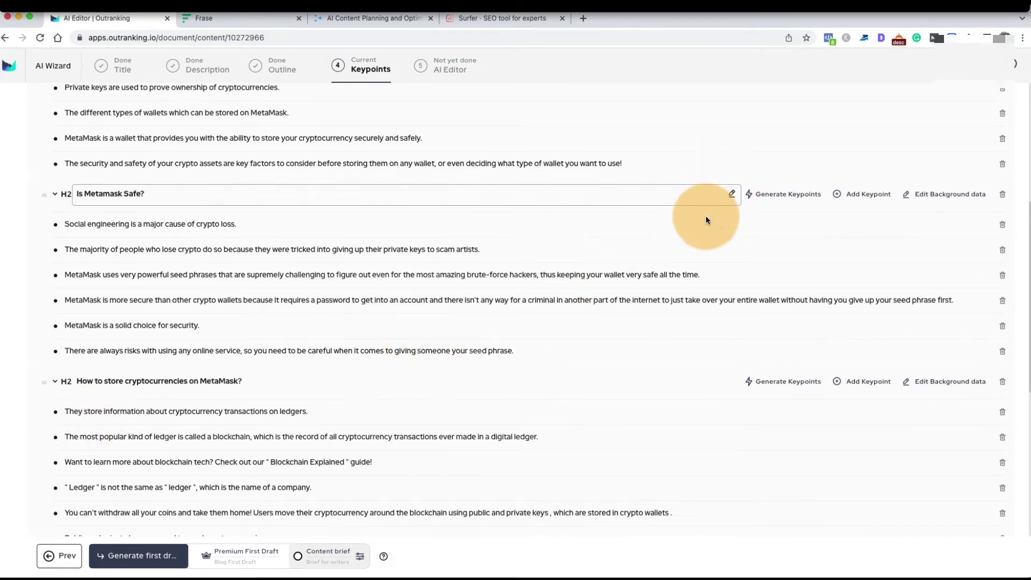
pyautogui.scroll(-4, 584, 313)
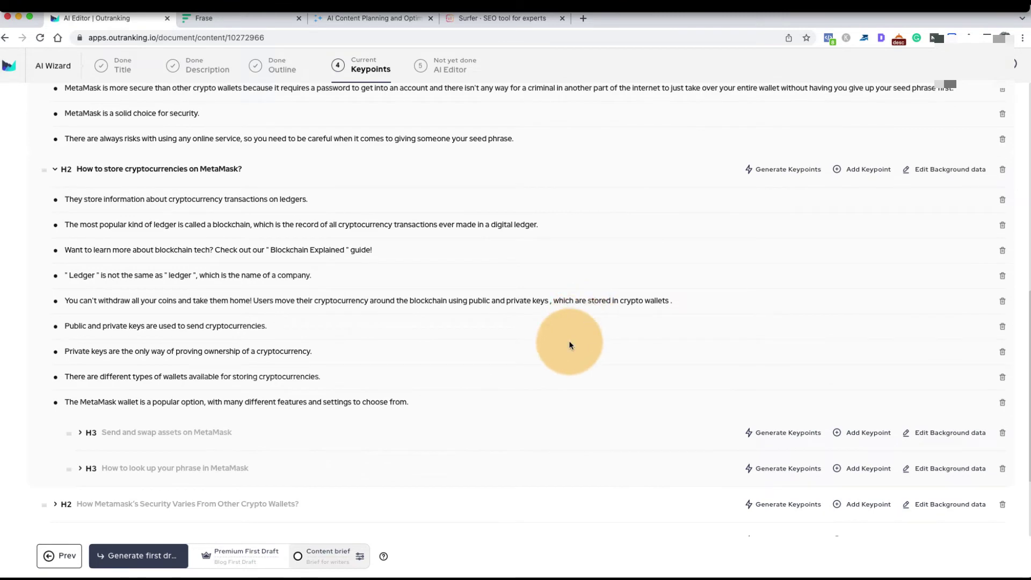
pyautogui.scroll(10, 506, 327)
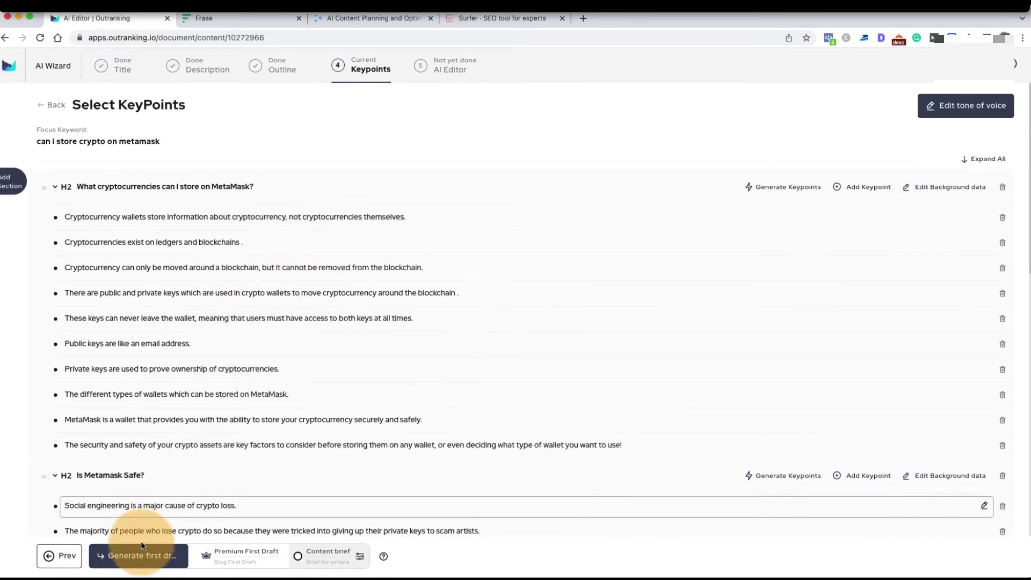
pyautogui.click(144, 554)
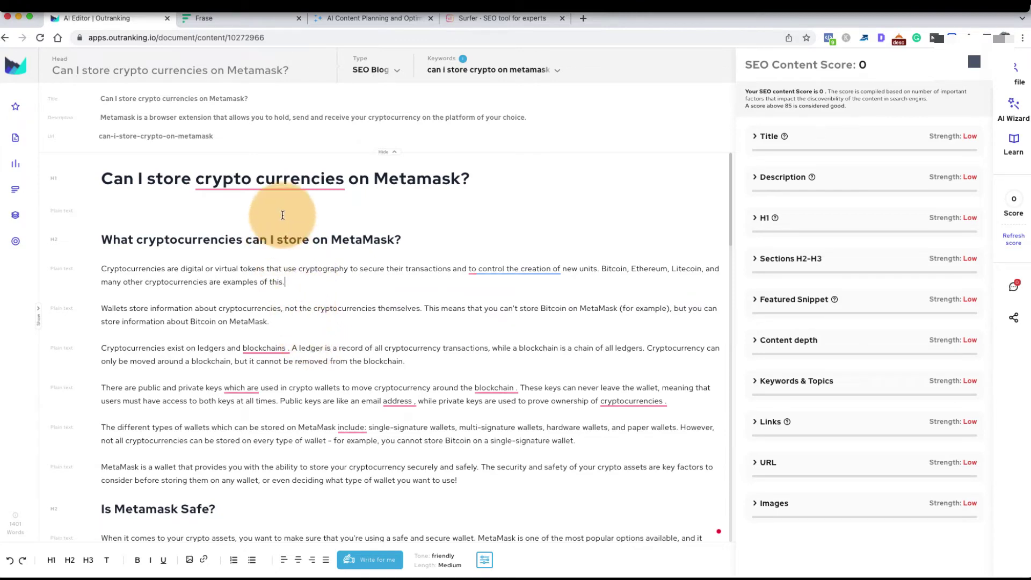
# Step: Read through the generated draft from the main heading to the "Send and swap assets on MetaMask" section
pyautogui.scroll(-3, 285, 347)
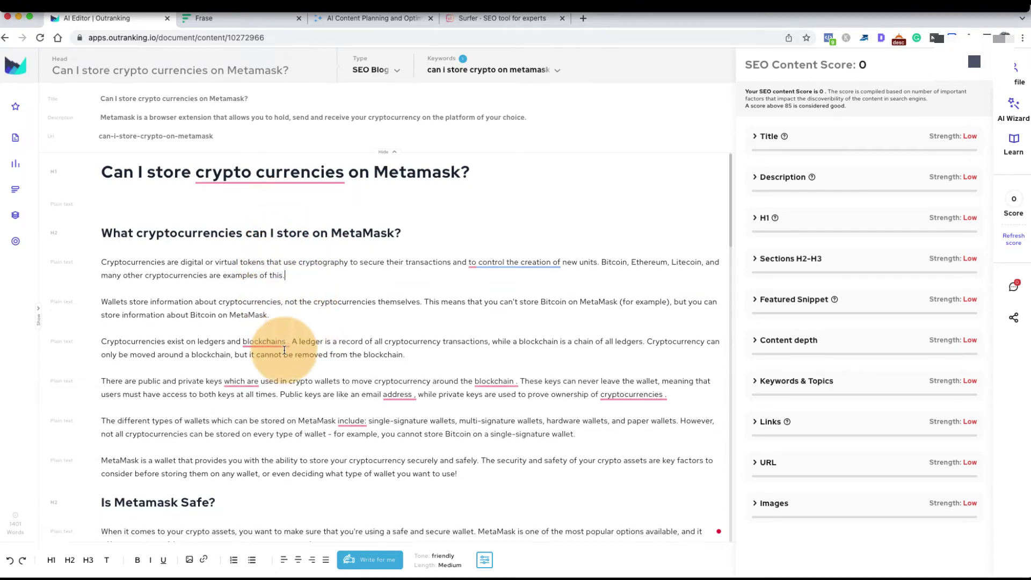
pyautogui.scroll(-5, 285, 348)
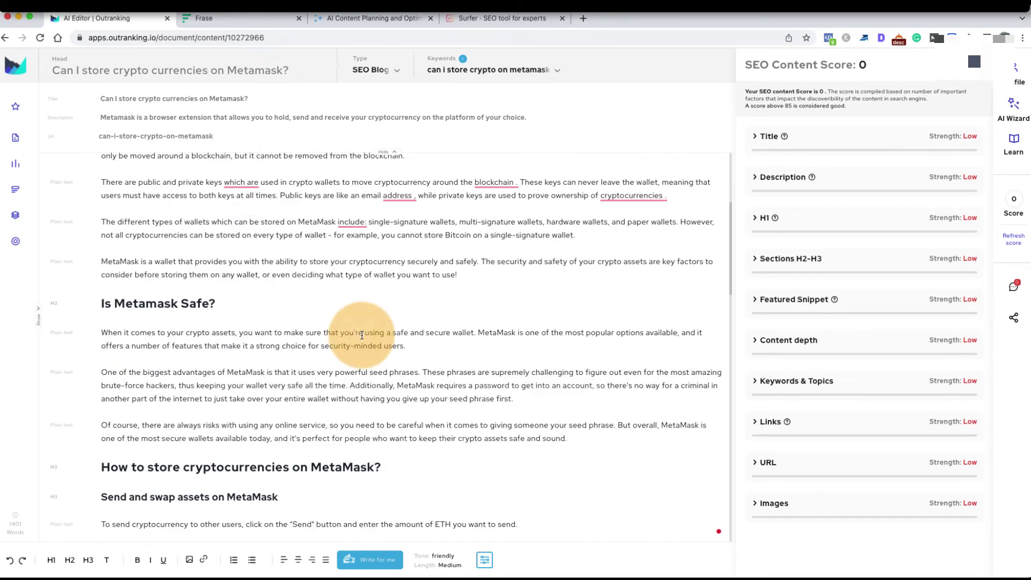
pyautogui.scroll(-2, 460, 299)
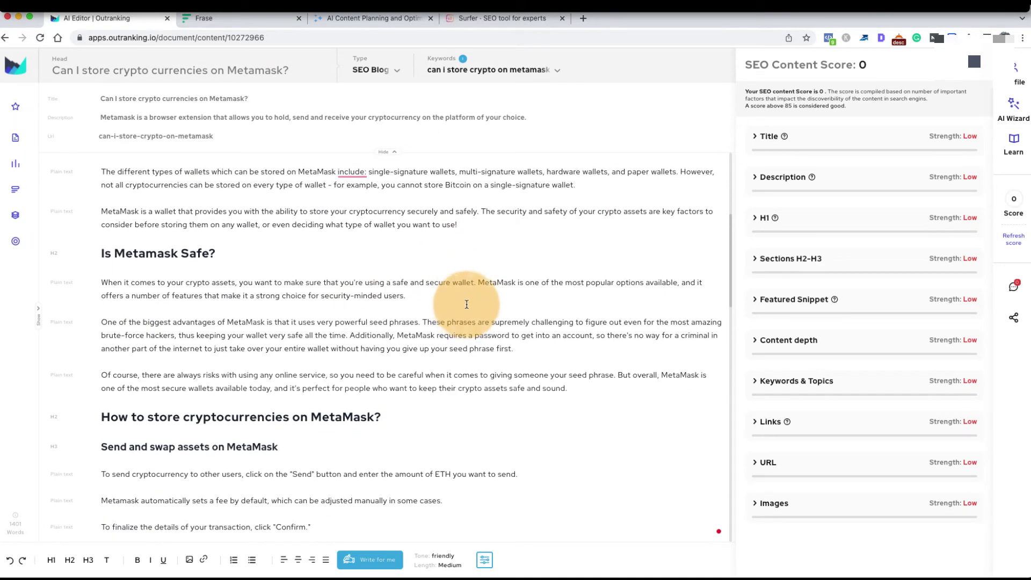
pyautogui.scroll(10, 461, 272)
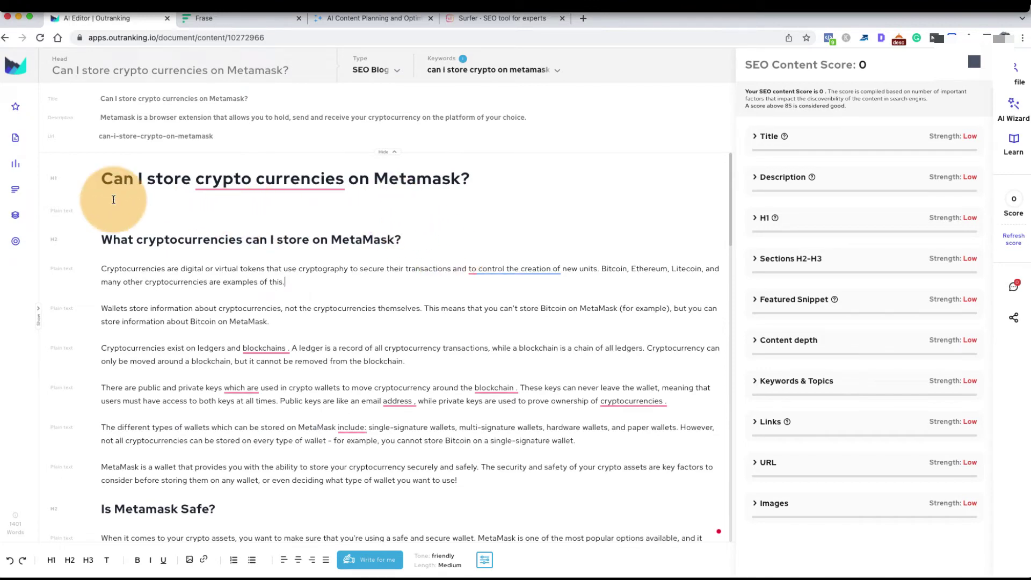
# Step: Generate three introductions for "Can I store crypto currencies on Metamask?" in a friendly tone with the bookmarked Brilliant introductions method
pyautogui.click(15, 138)
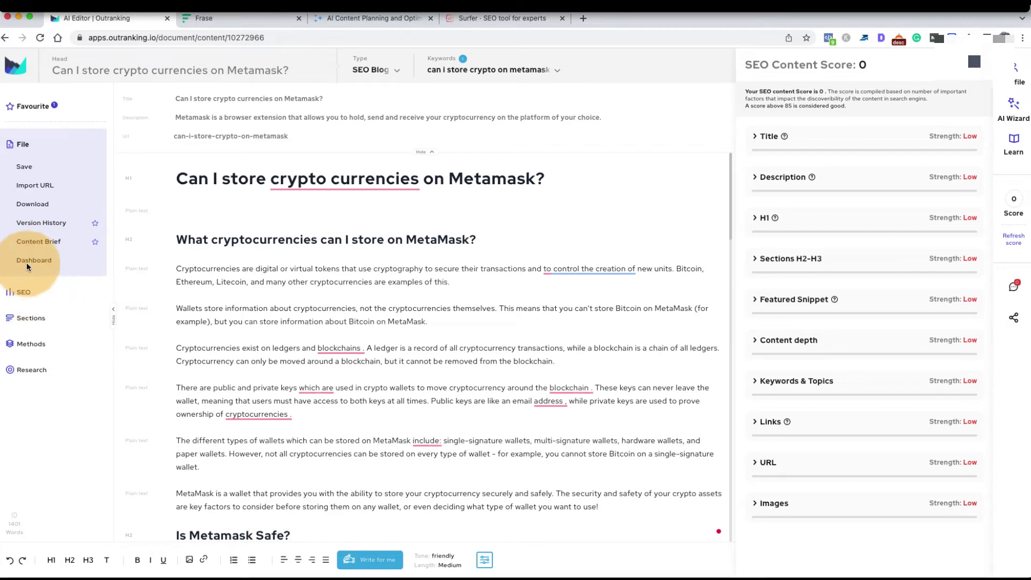
pyautogui.click(21, 291)
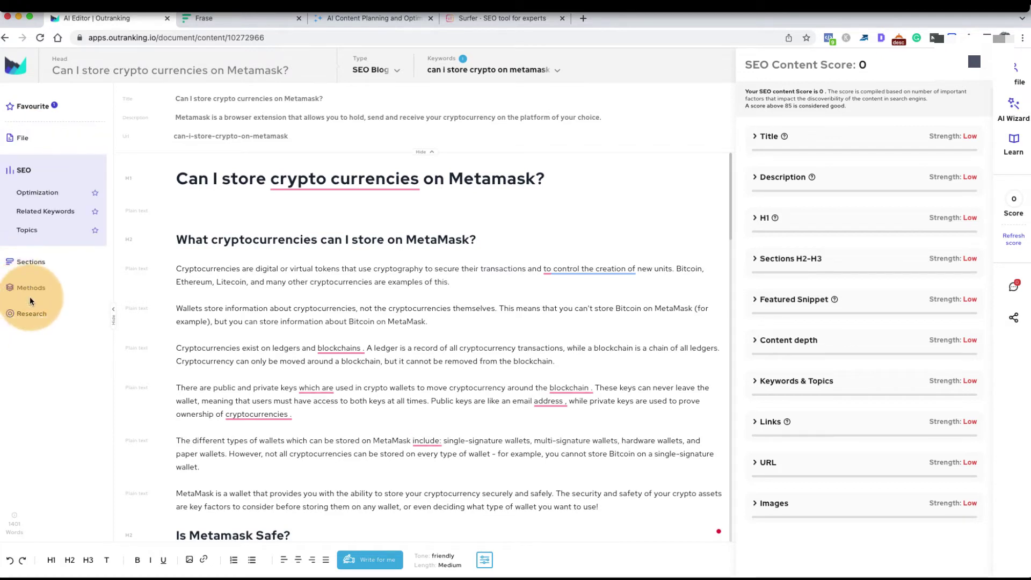
pyautogui.click(30, 285)
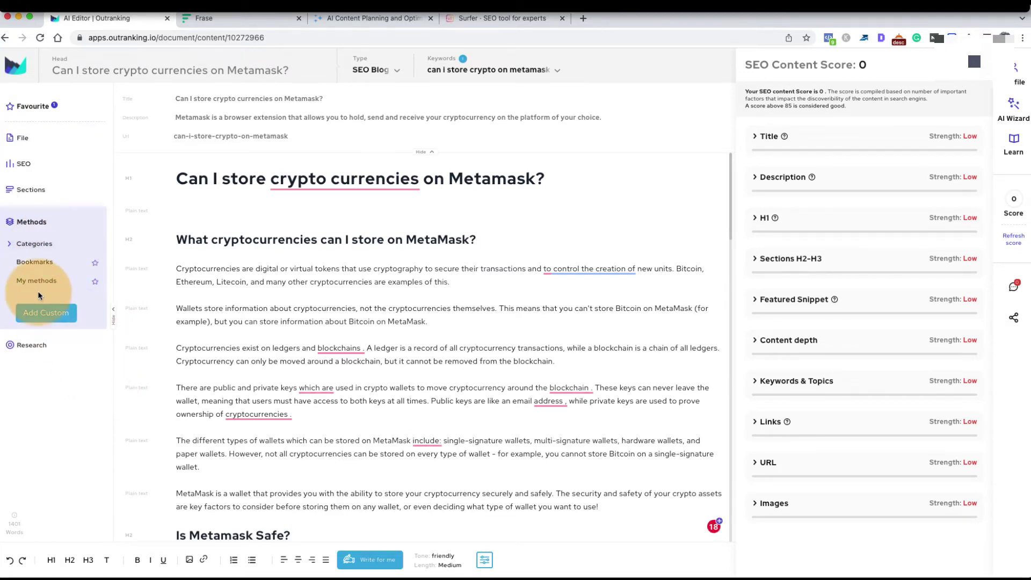
pyautogui.click(41, 261)
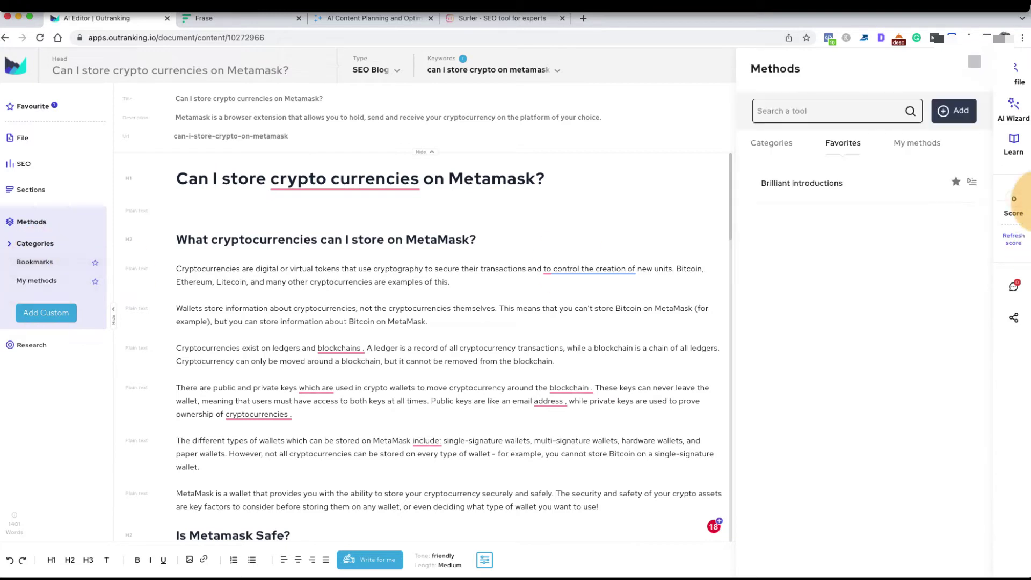
pyautogui.click(972, 182)
pyautogui.click(887, 222)
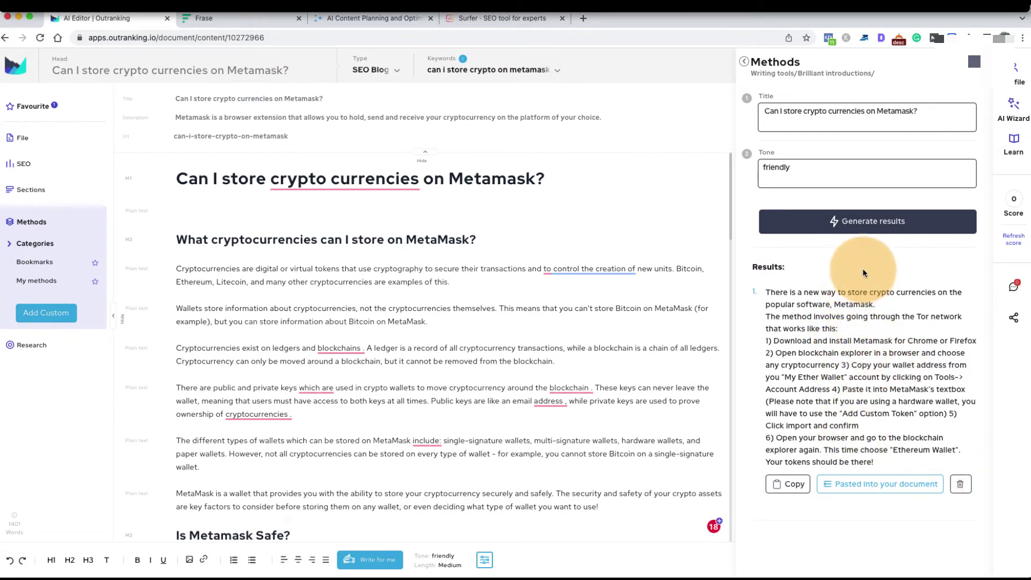
pyautogui.click(876, 232)
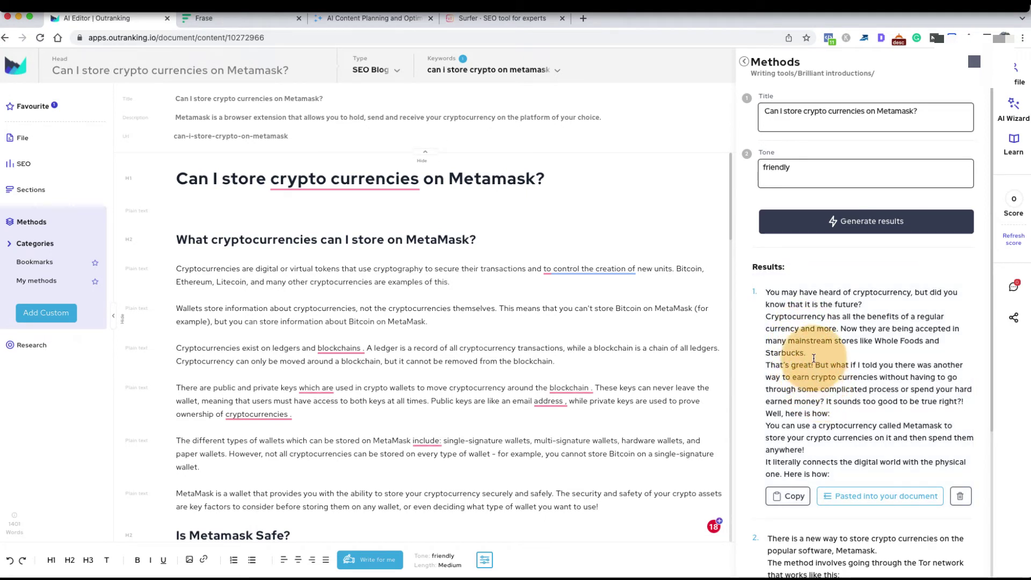
pyautogui.click(860, 229)
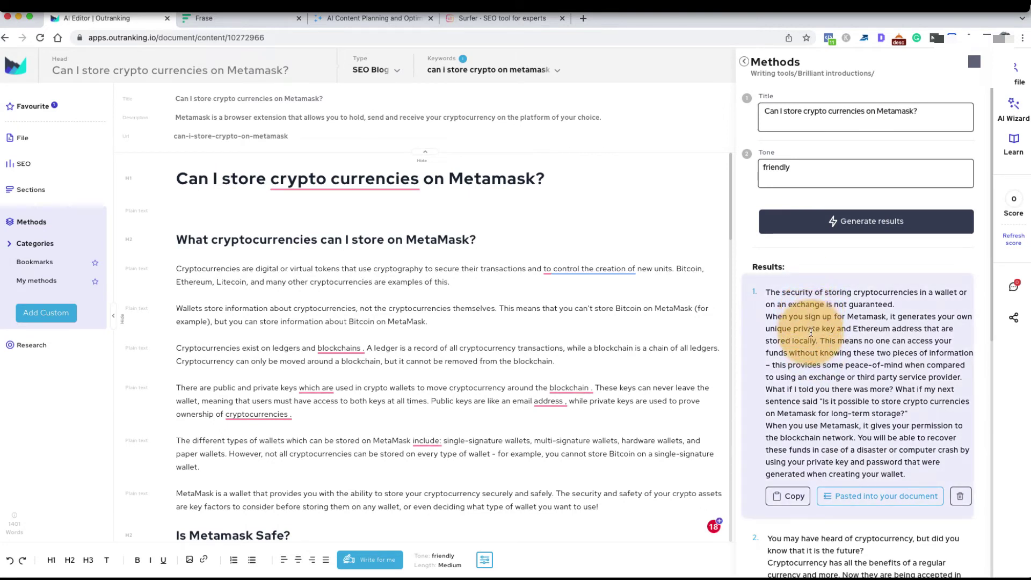
# Step: Insert the introduction about the security of storing cryptocurrencies directly below the article's main heading and read it through
pyautogui.click(847, 495)
pyautogui.click(295, 251)
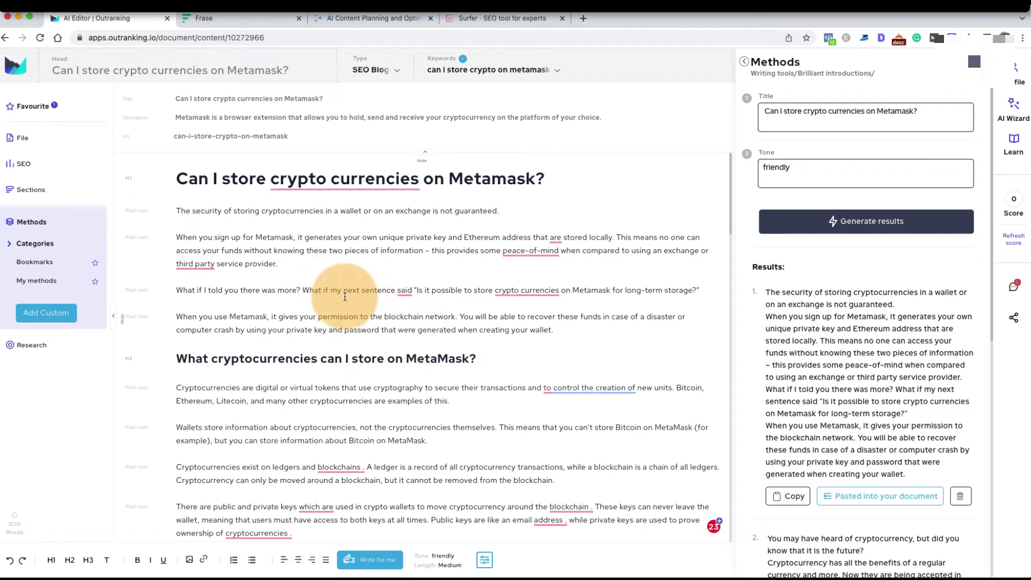
pyautogui.scroll(-1, 331, 356)
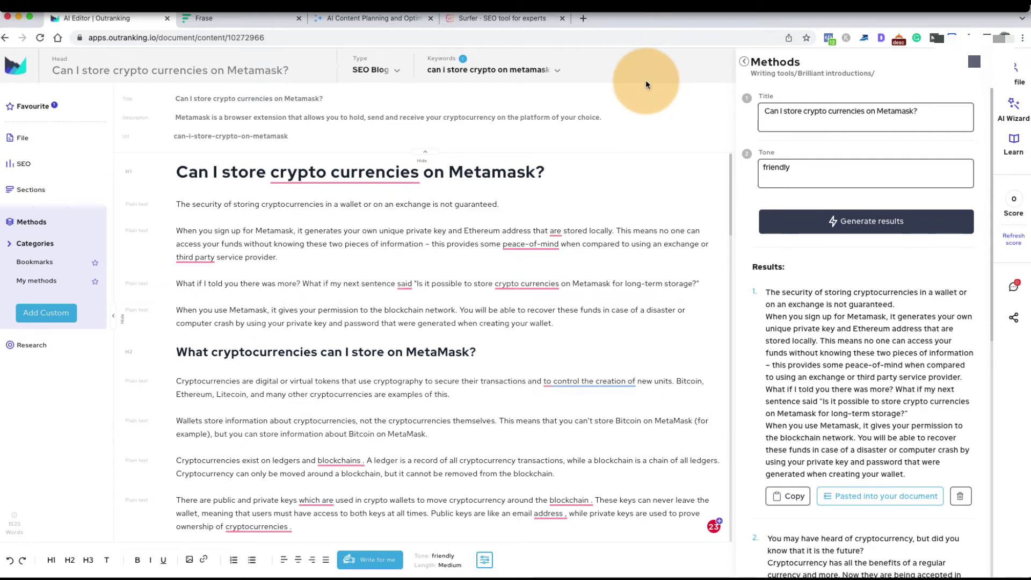
pyautogui.click(590, 108)
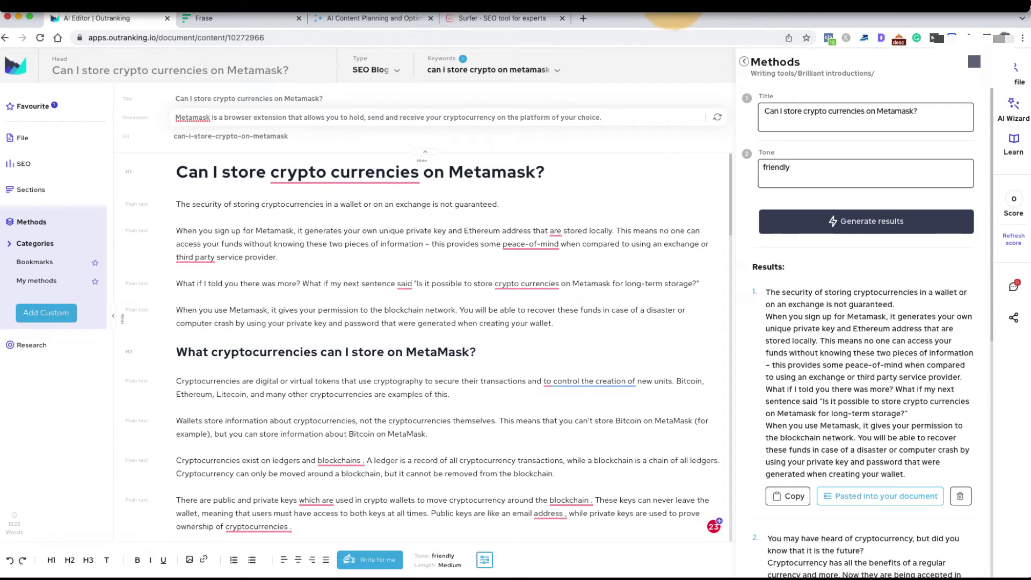
pyautogui.click(678, 5)
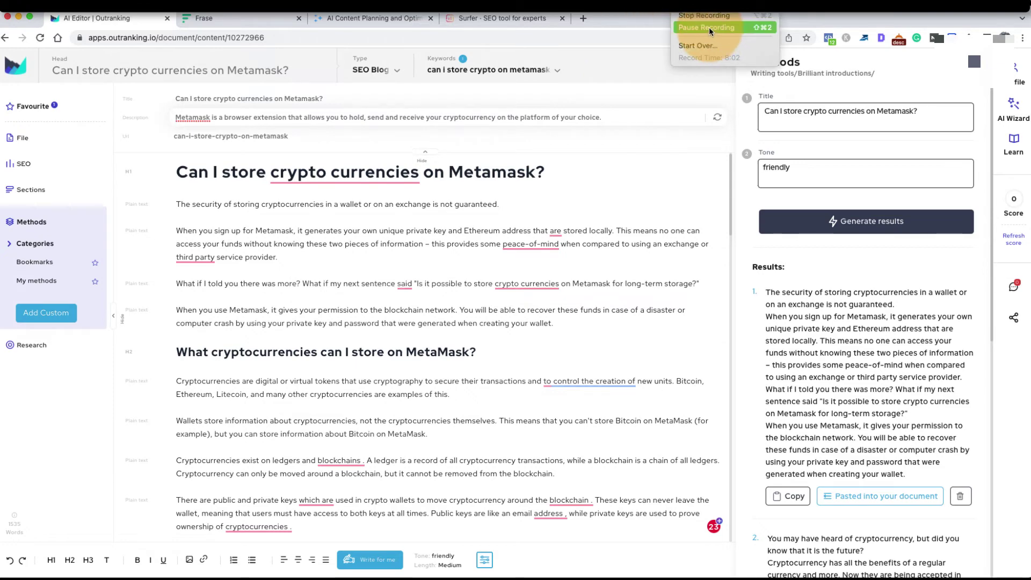
pyautogui.click(709, 27)
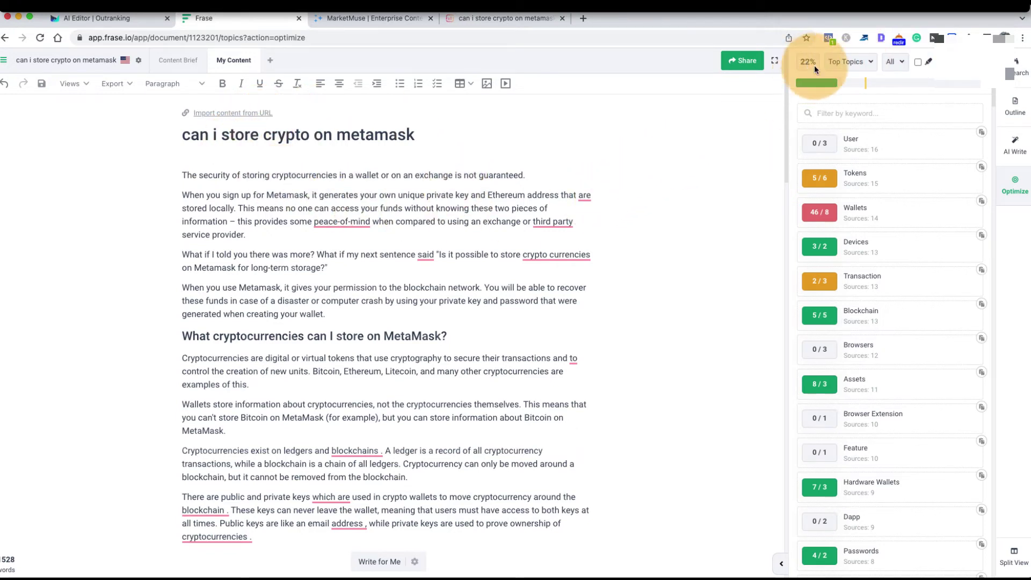
# Step: Examine the article's topic score in Frase, look back at the Outranking draft, and compare the article with Frase's SERP overview
pyautogui.moveTo(865, 85)
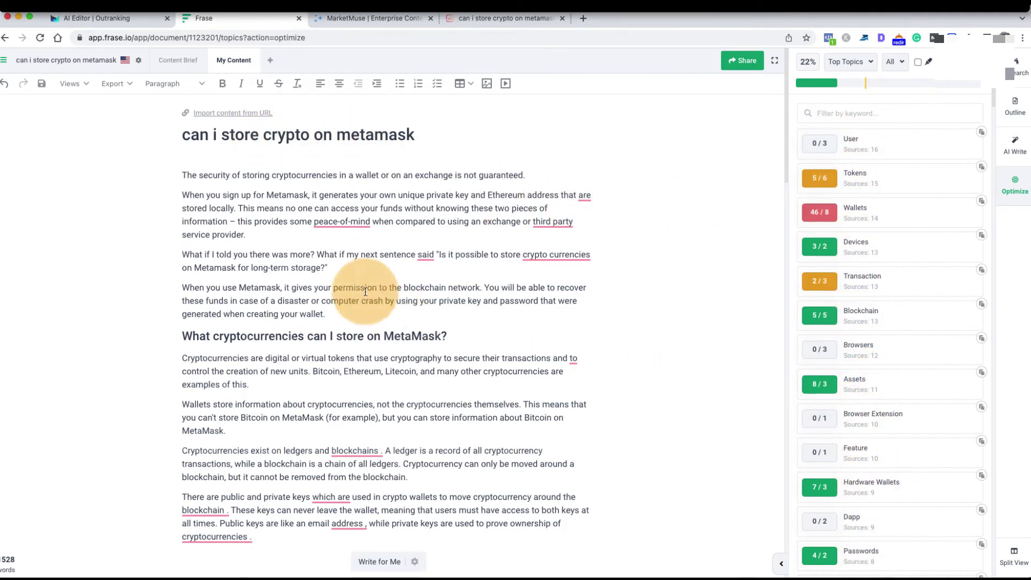
pyautogui.click(98, 19)
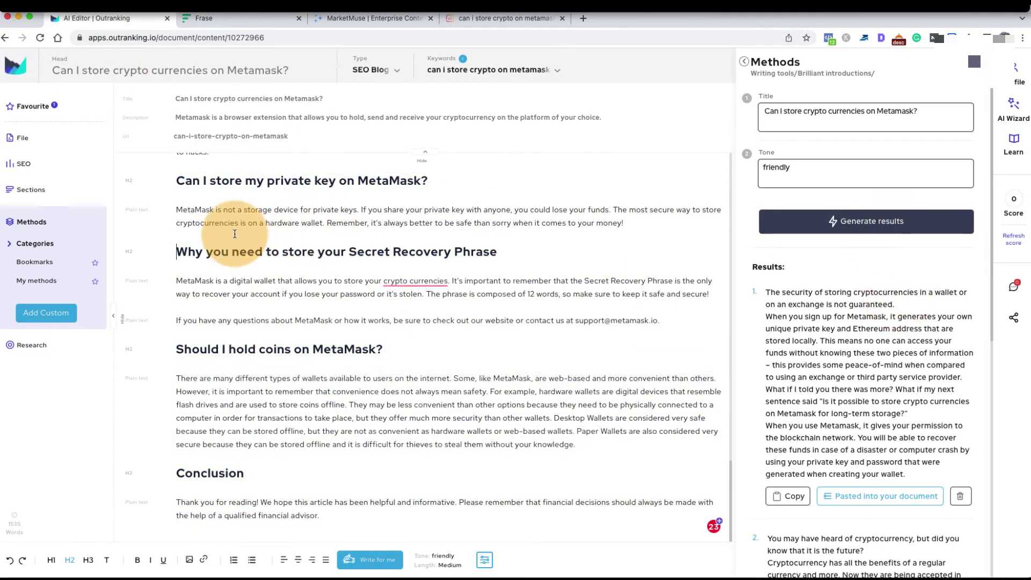
pyautogui.hotkey('ctrl', 'Tab')
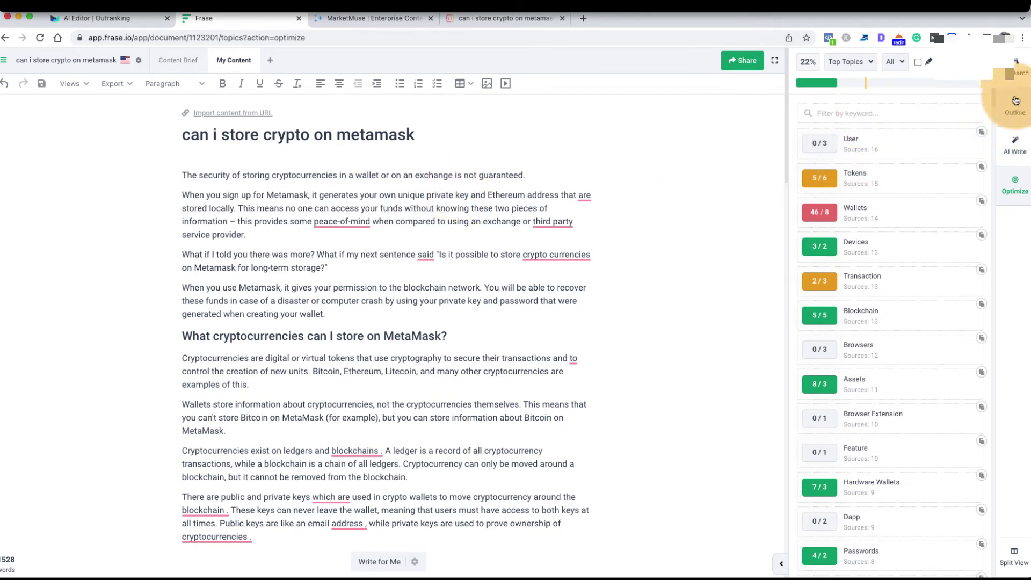
pyautogui.click(1016, 69)
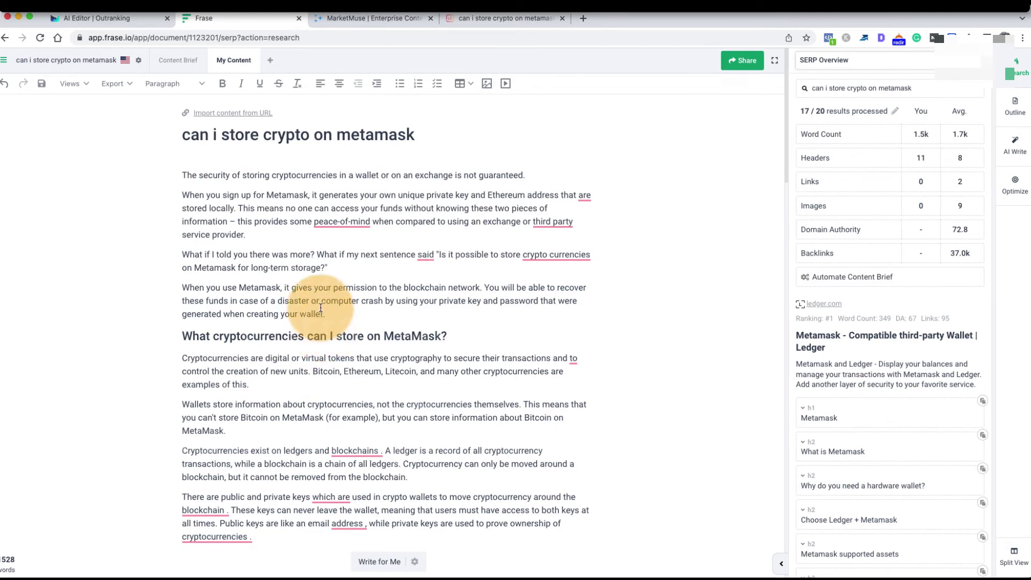
pyautogui.scroll(-3, 319, 263)
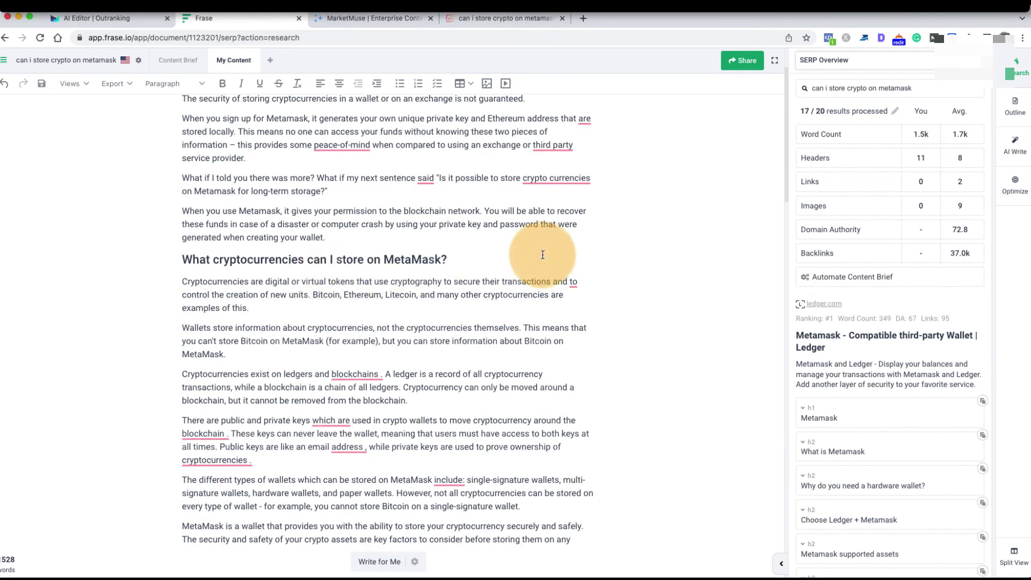
# Step: Skim the article's introduction and first sections in Frase against the SERP overview, glancing back at the Outranking draft
pyautogui.scroll(-3, 442, 346)
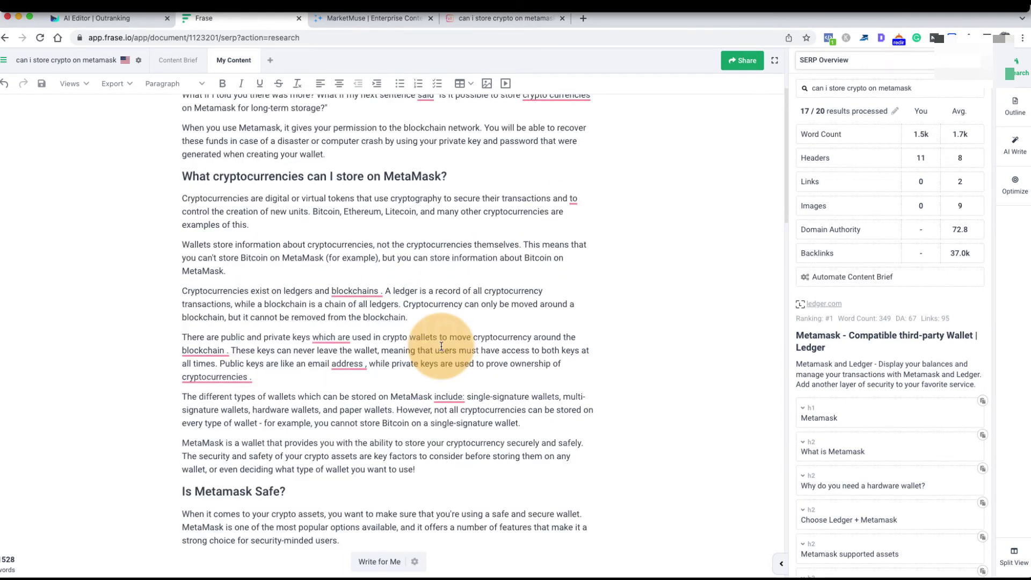
pyautogui.scroll(6, 442, 346)
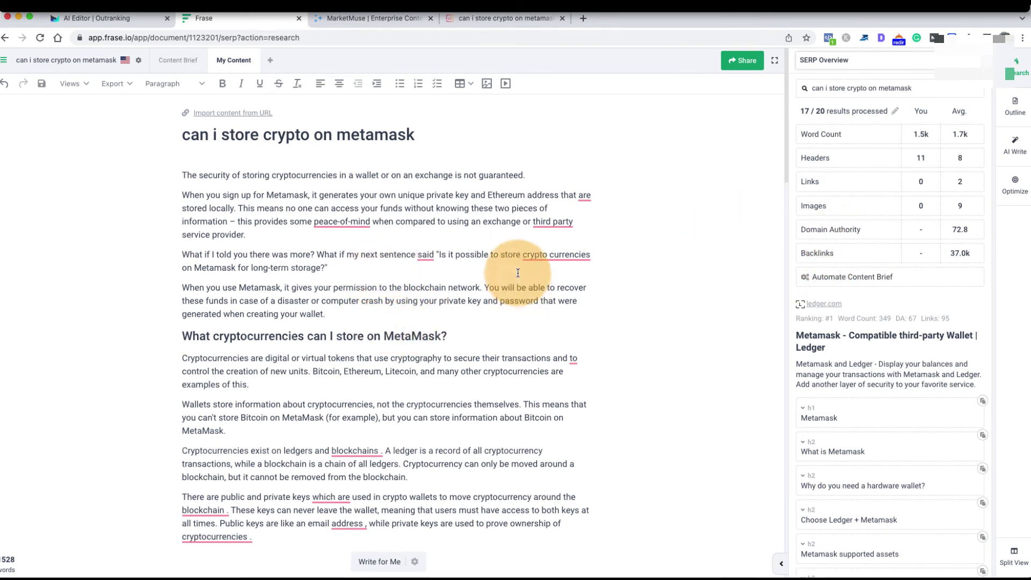
pyautogui.click(95, 19)
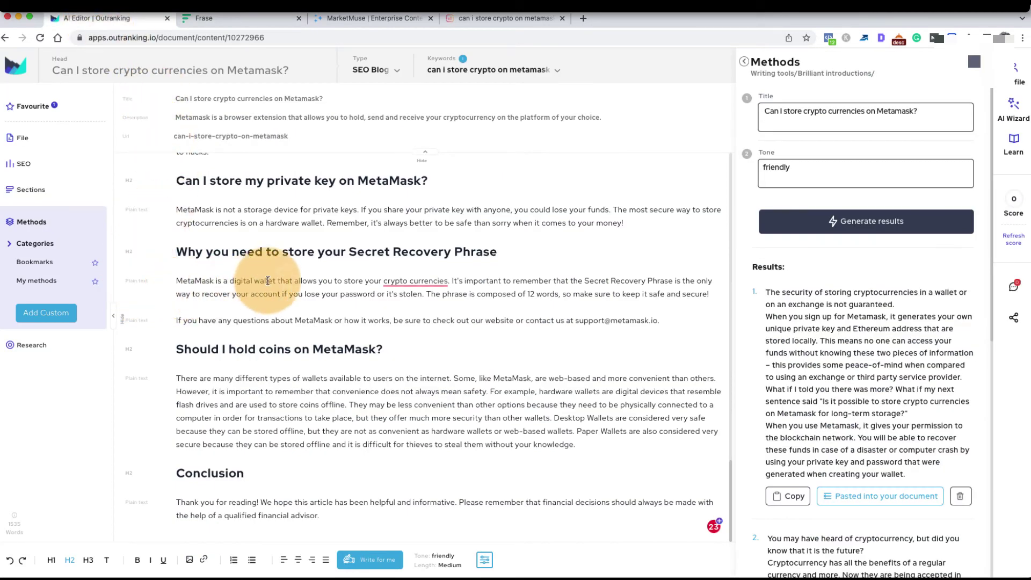
pyautogui.click(256, 20)
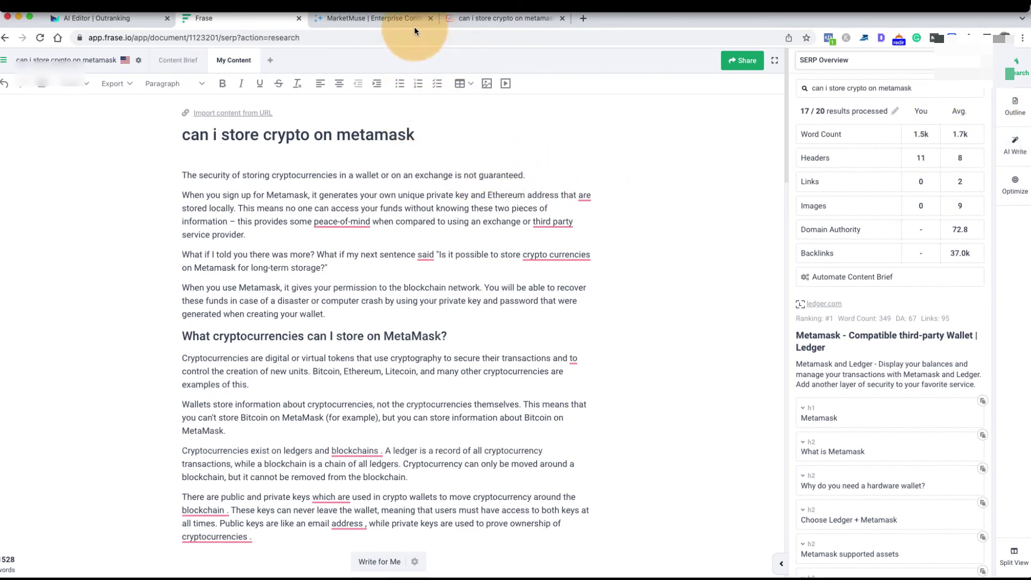
# Step: Switch to MarketMuse and examine the article's content score, word count and suggested topic mentions for "can i store crypto on metamask"
pyautogui.click(362, 18)
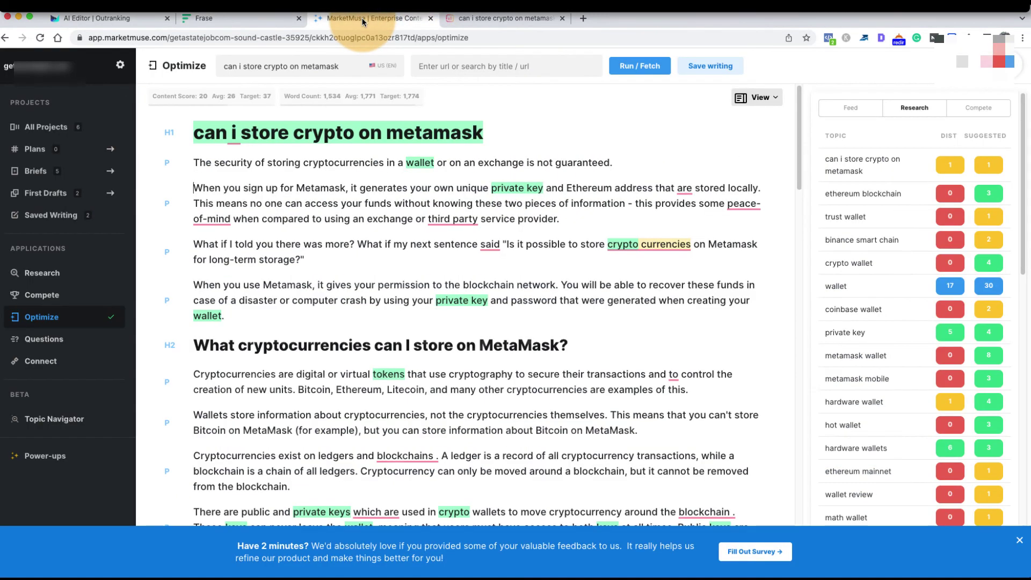
pyautogui.click(303, 164)
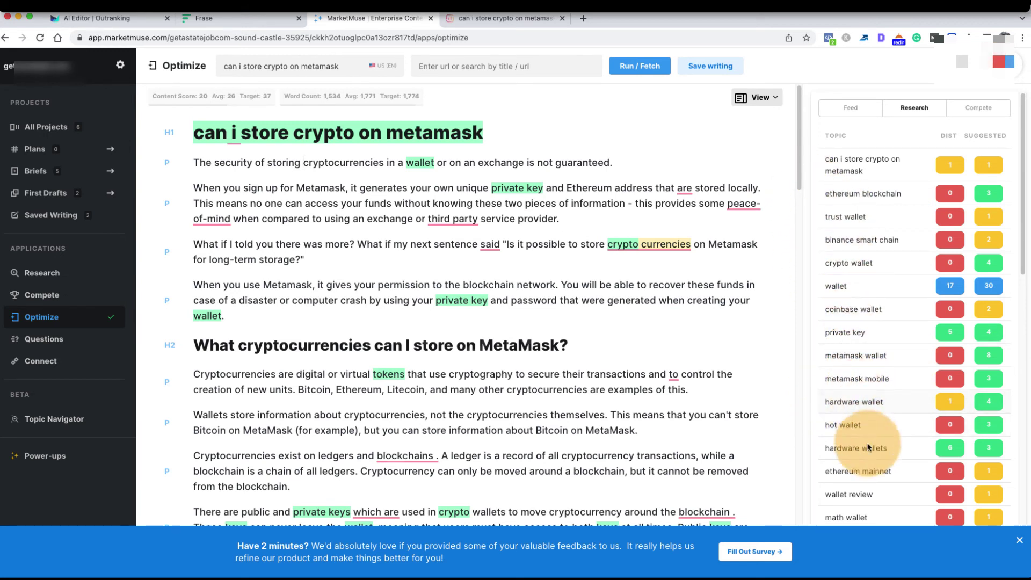
pyautogui.scroll(-5, 850, 426)
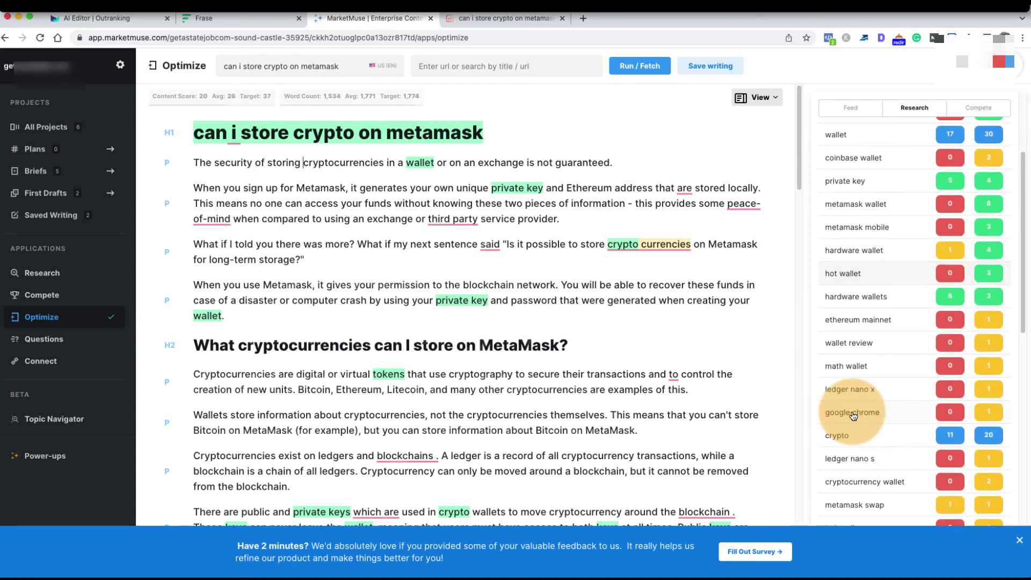
pyautogui.scroll(5, 852, 366)
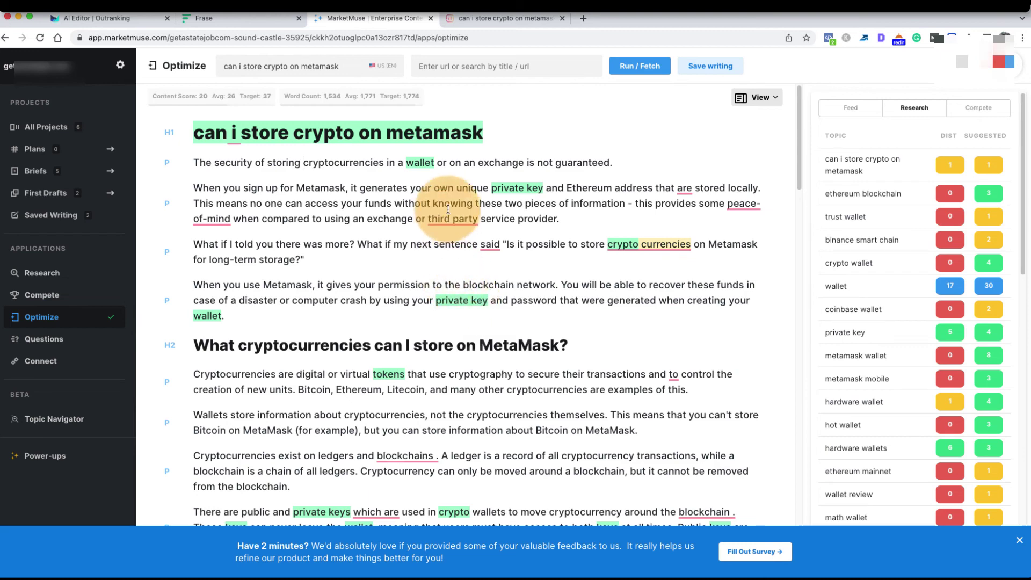
# Step: Switch to Surfer and examine the article's content score, content structure targets and recommended terms
pyautogui.click(478, 20)
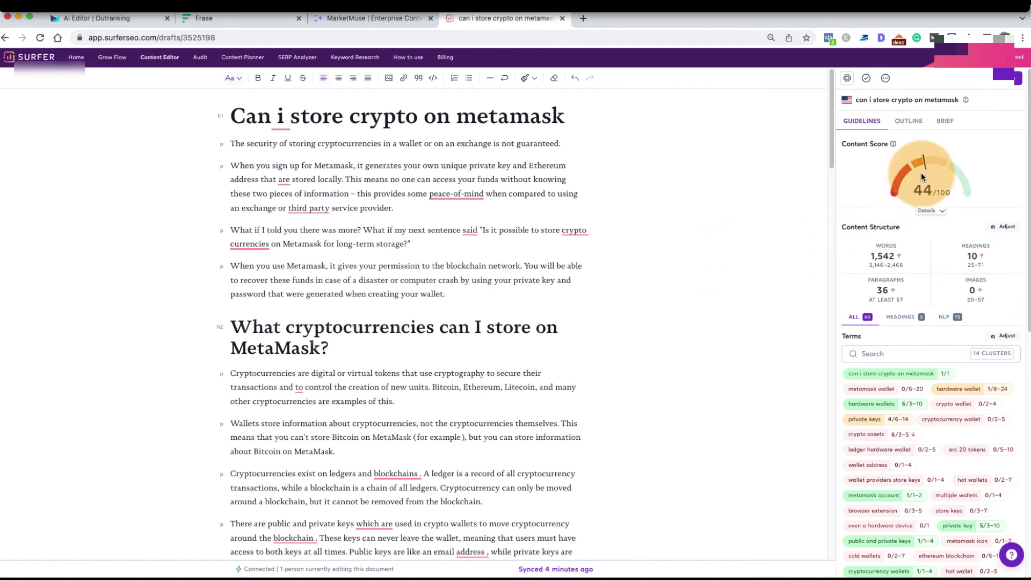
pyautogui.moveTo(894, 144)
pyautogui.moveTo(890, 271)
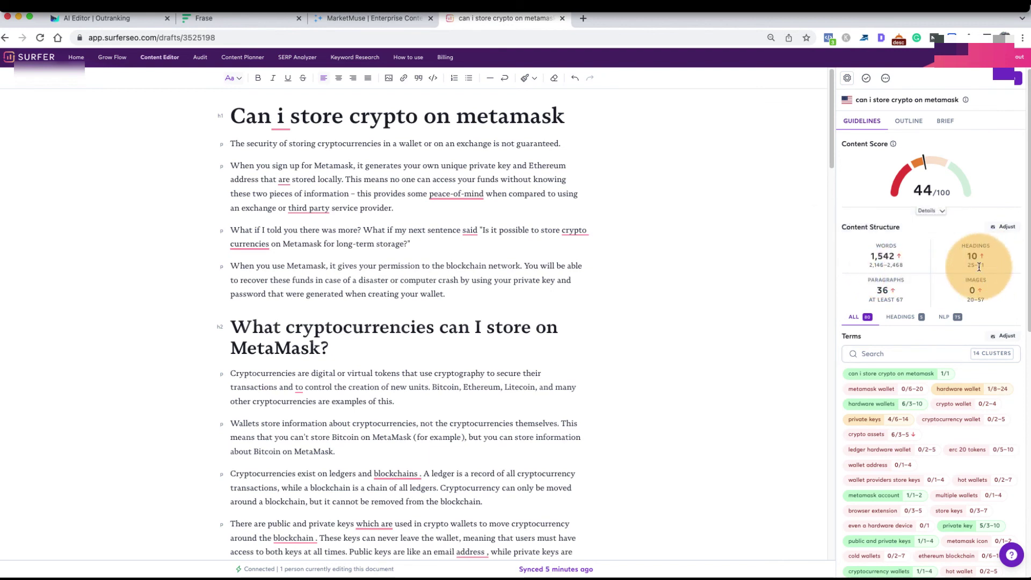
pyautogui.moveTo(975, 273)
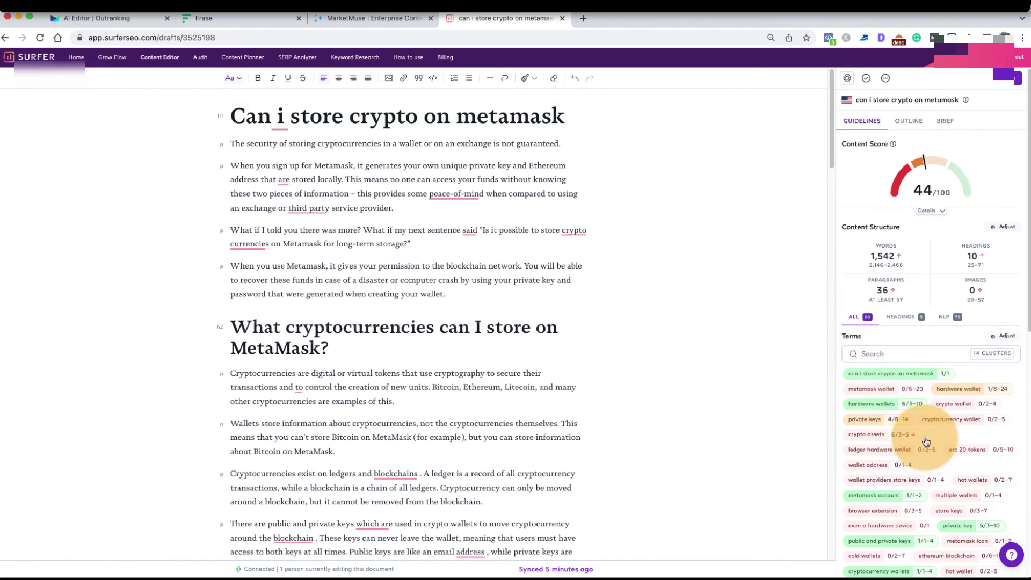
pyautogui.scroll(-2, 918, 432)
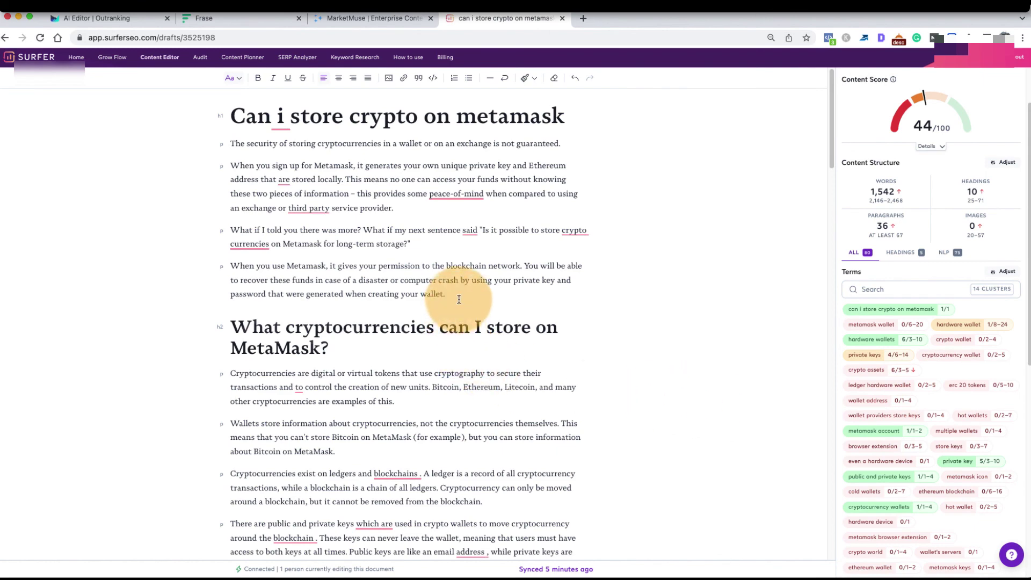
# Step: Return to Outranking, open the Section Builder and add a blank H2 topic below Conclusion in the outline
pyautogui.hotkey('ctrl', 'shift', 'Tab')
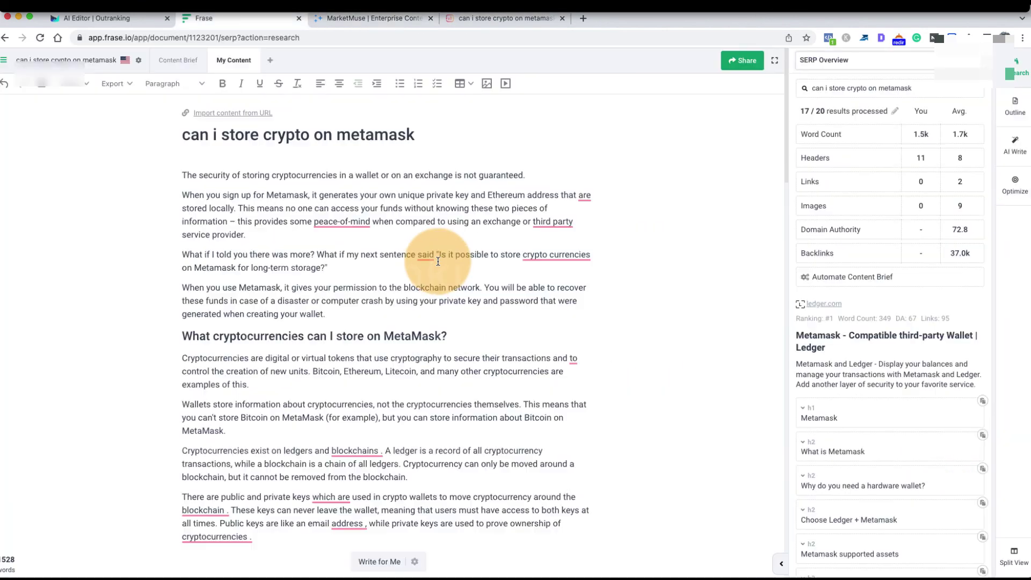
pyautogui.hotkey('ctrl', 'shift', 'Tab')
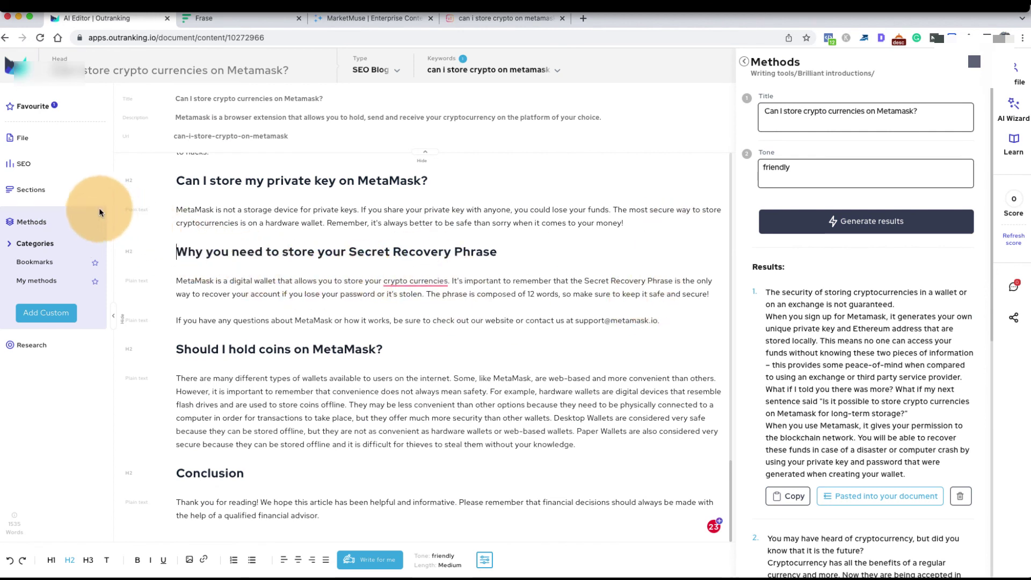
pyautogui.click(43, 191)
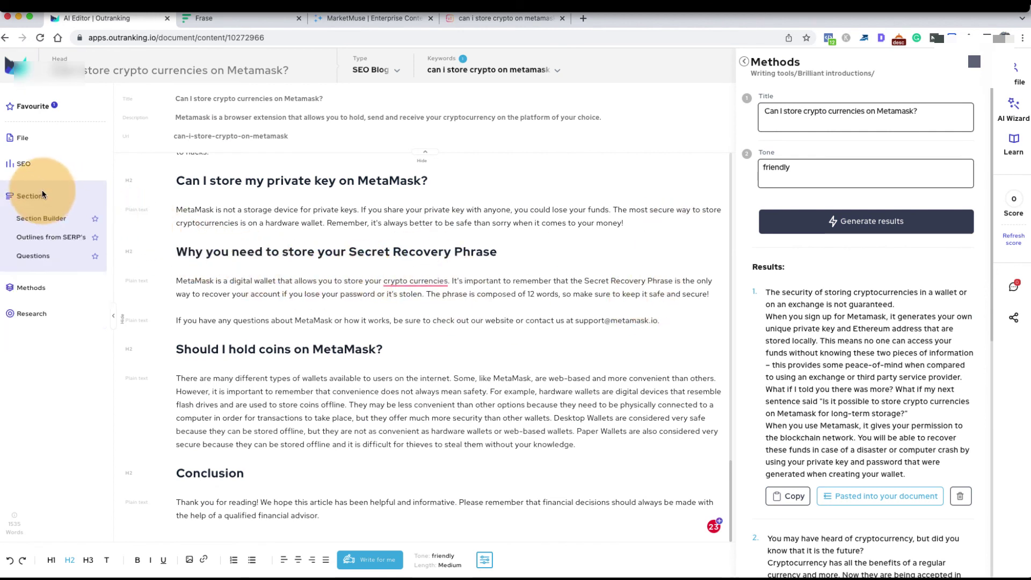
pyautogui.click(40, 218)
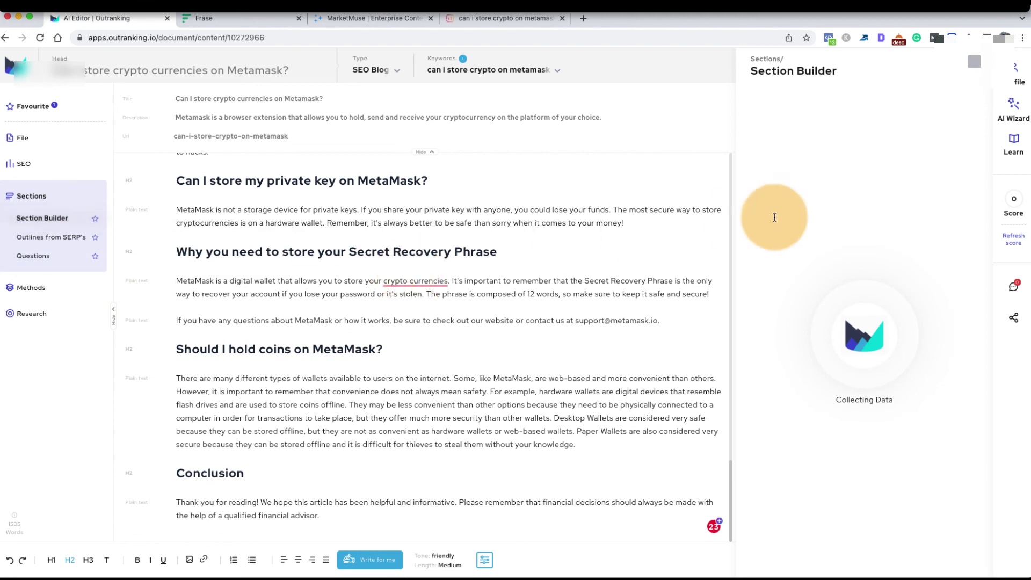
pyautogui.scroll(-10, 847, 332)
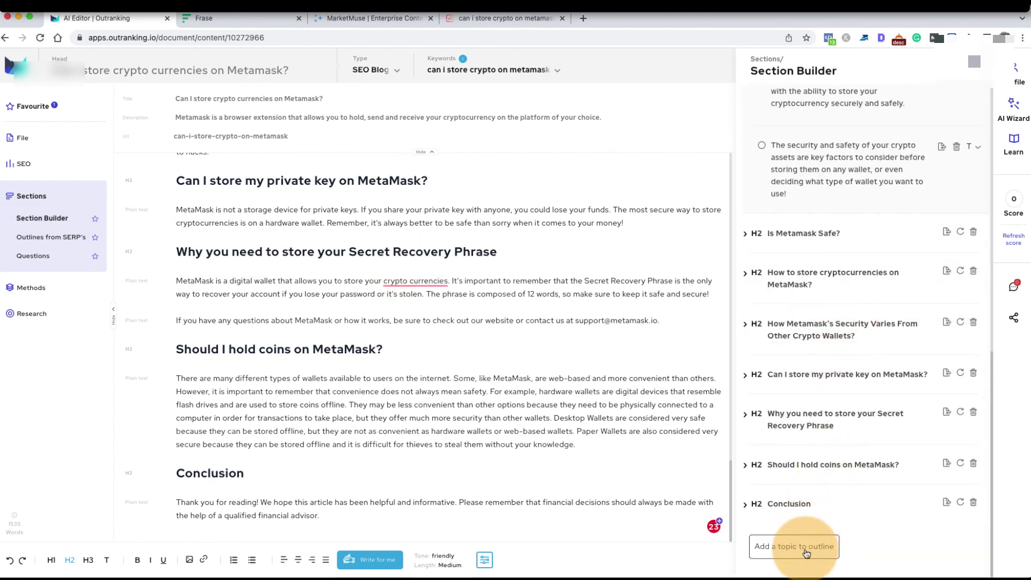
pyautogui.scroll(-2, 804, 544)
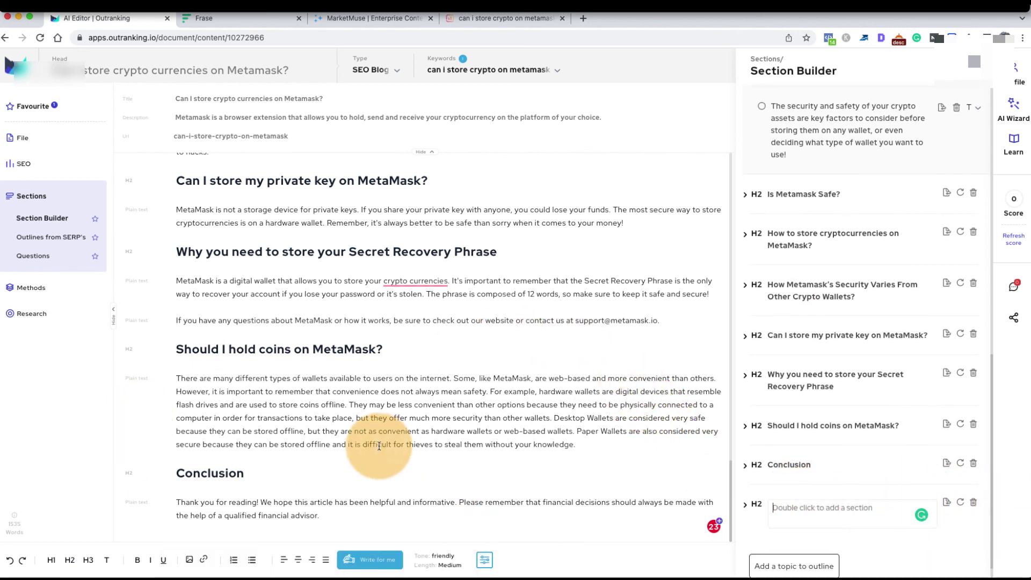
# Step: Review the article from its main heading alongside the Section Builder's points on how cryptocurrency wallets work
pyautogui.scroll(8, 355, 387)
pyautogui.scroll(10, 355, 366)
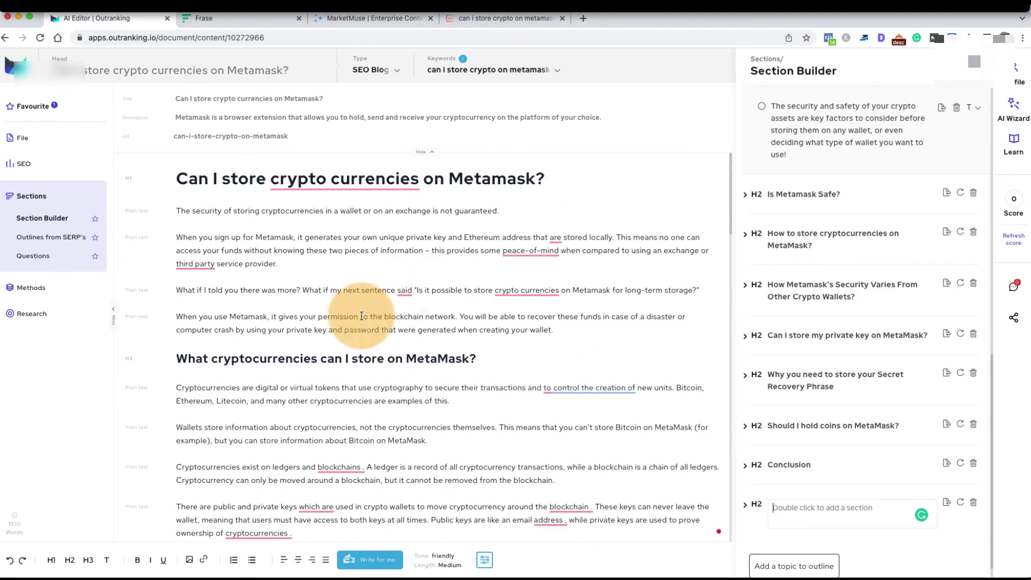
pyautogui.scroll(15, 861, 425)
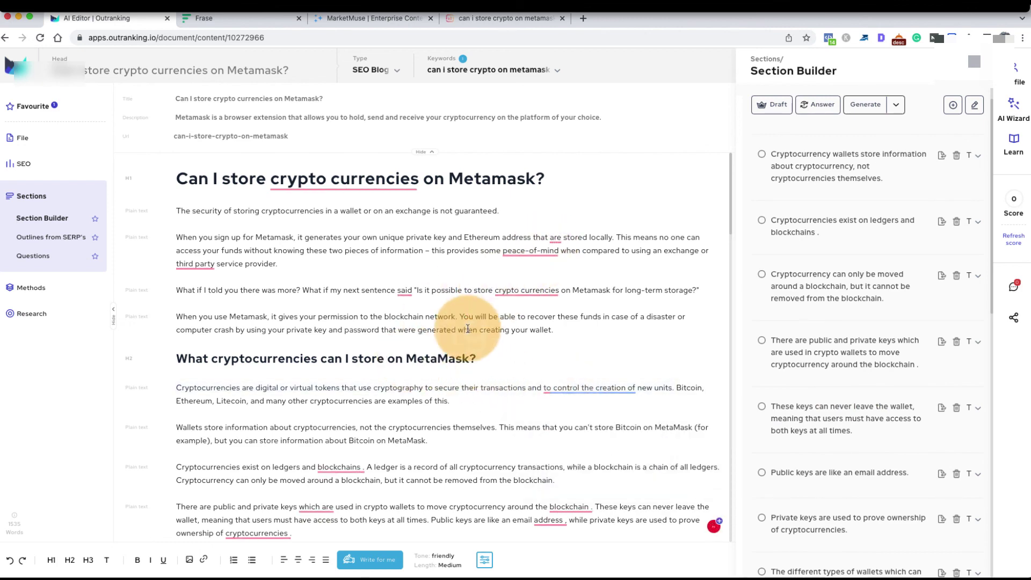
# Step: Revisit the article's optimization results in Frase, MarketMuse and Surfer, and return to the Outranking draft
pyautogui.click(240, 18)
pyautogui.click(363, 22)
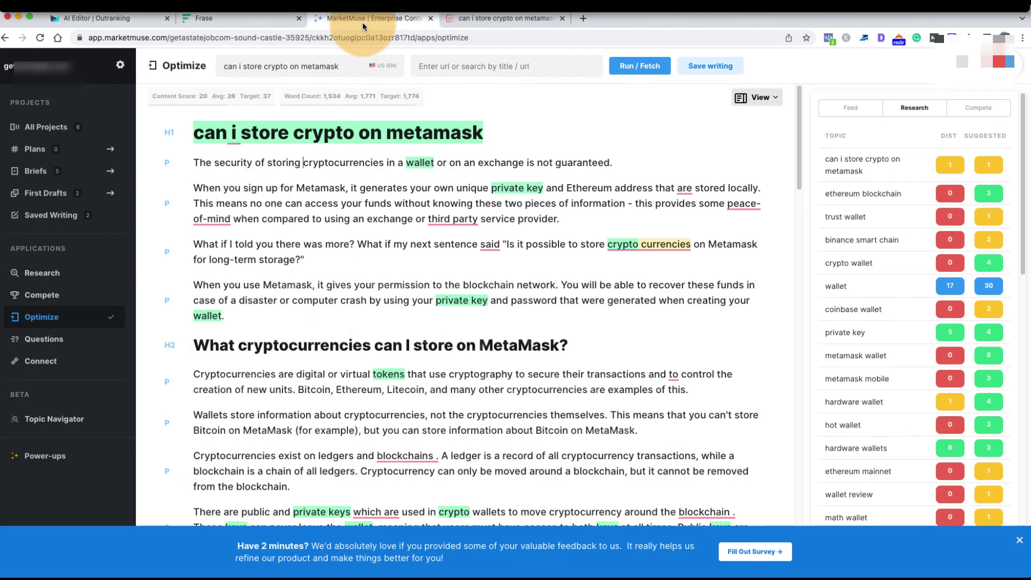
pyautogui.click(458, 21)
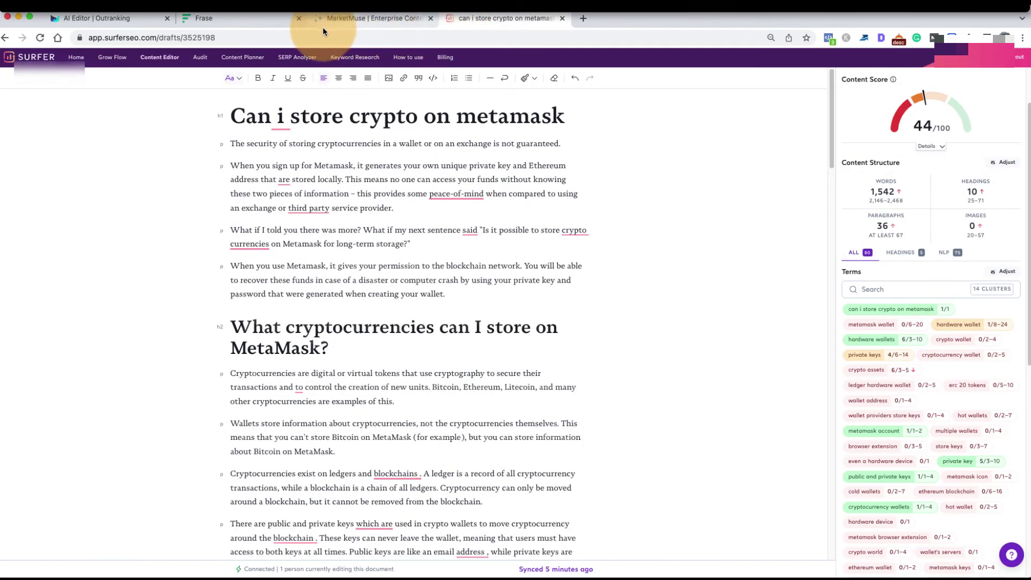
pyautogui.click(117, 18)
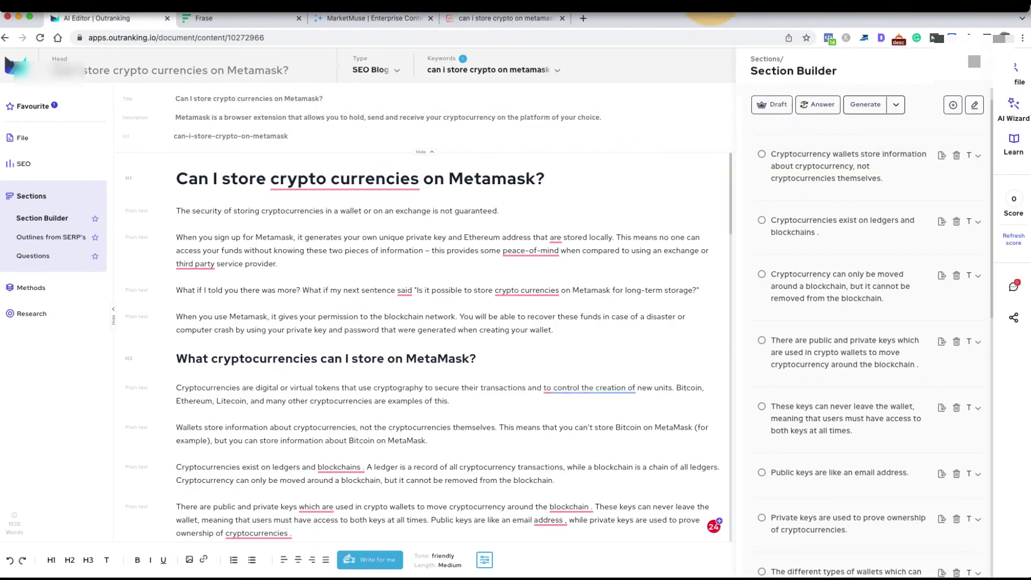
pyautogui.click(683, 11)
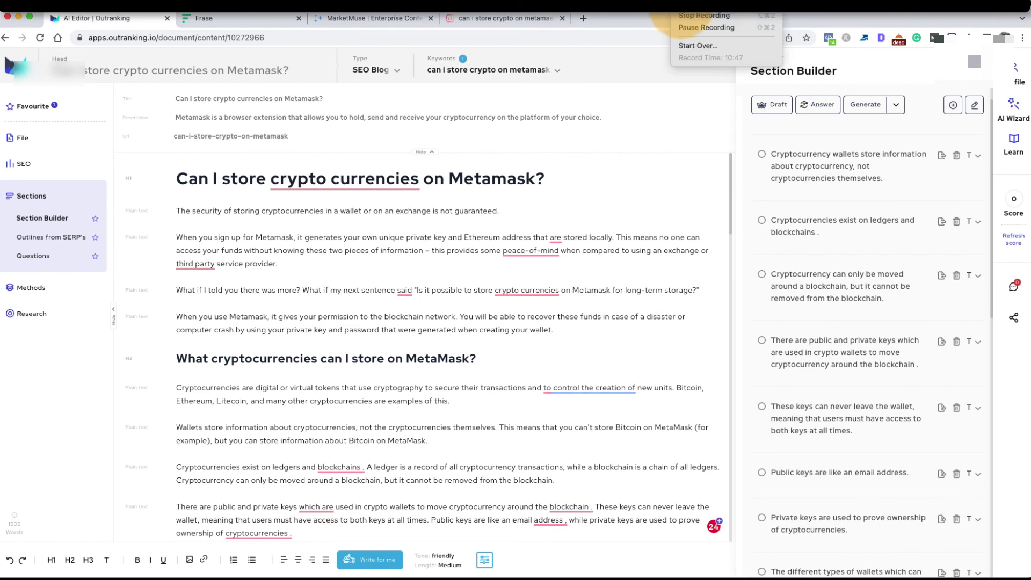